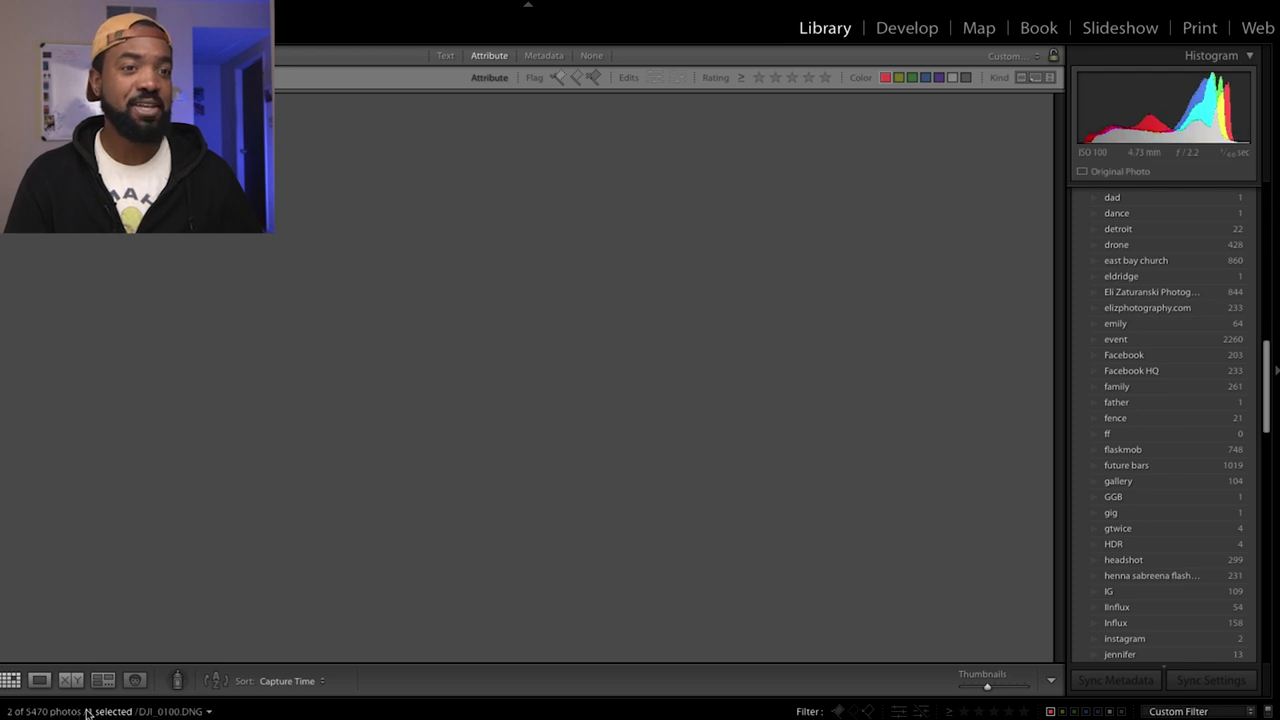
Make a virtual copy of the aerial beach photo and bring it into Develop.
{"action": "left_click", "coordinate": [39, 680]}
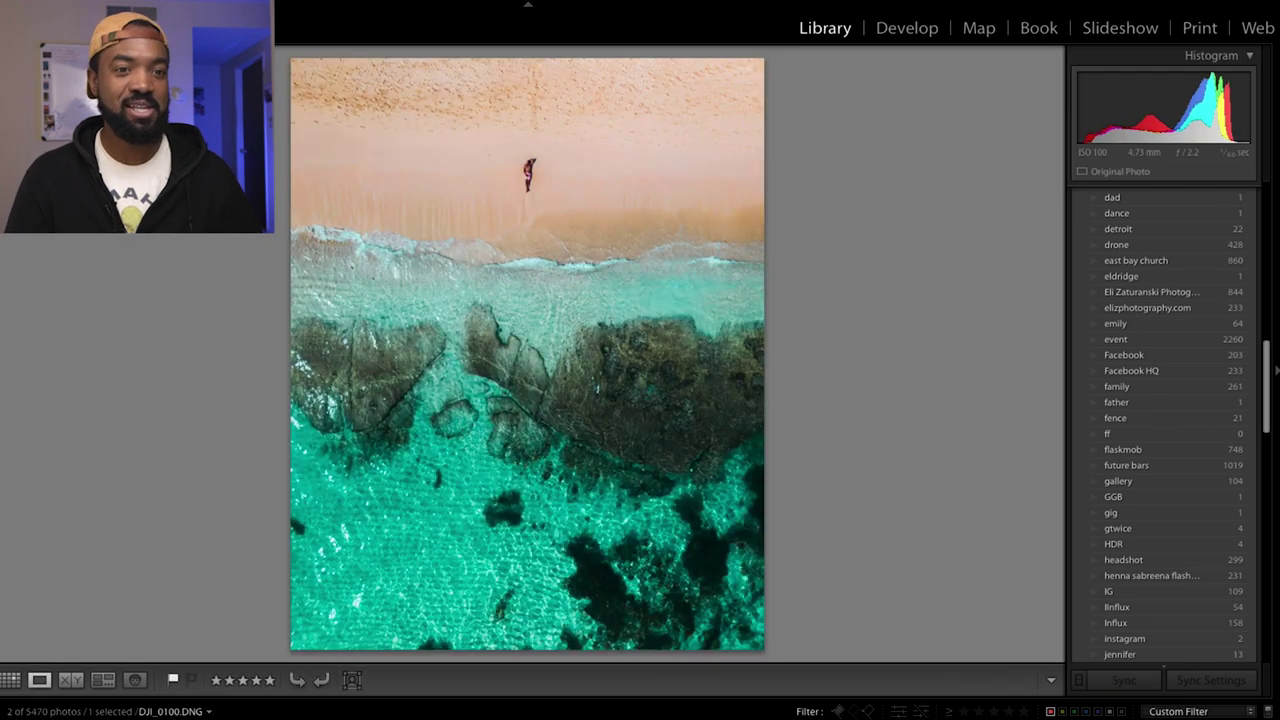
{"action": "key", "text": "ctrl+apostrophe"}
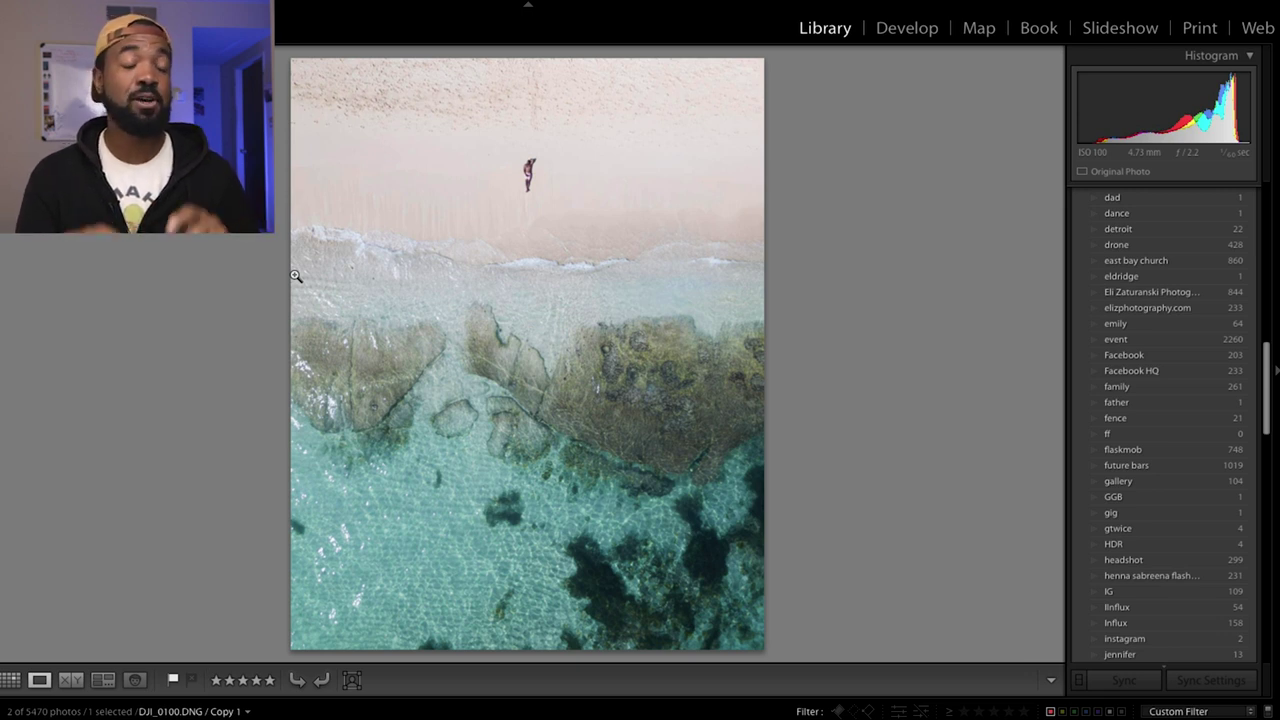
{"action": "key", "text": "d"}
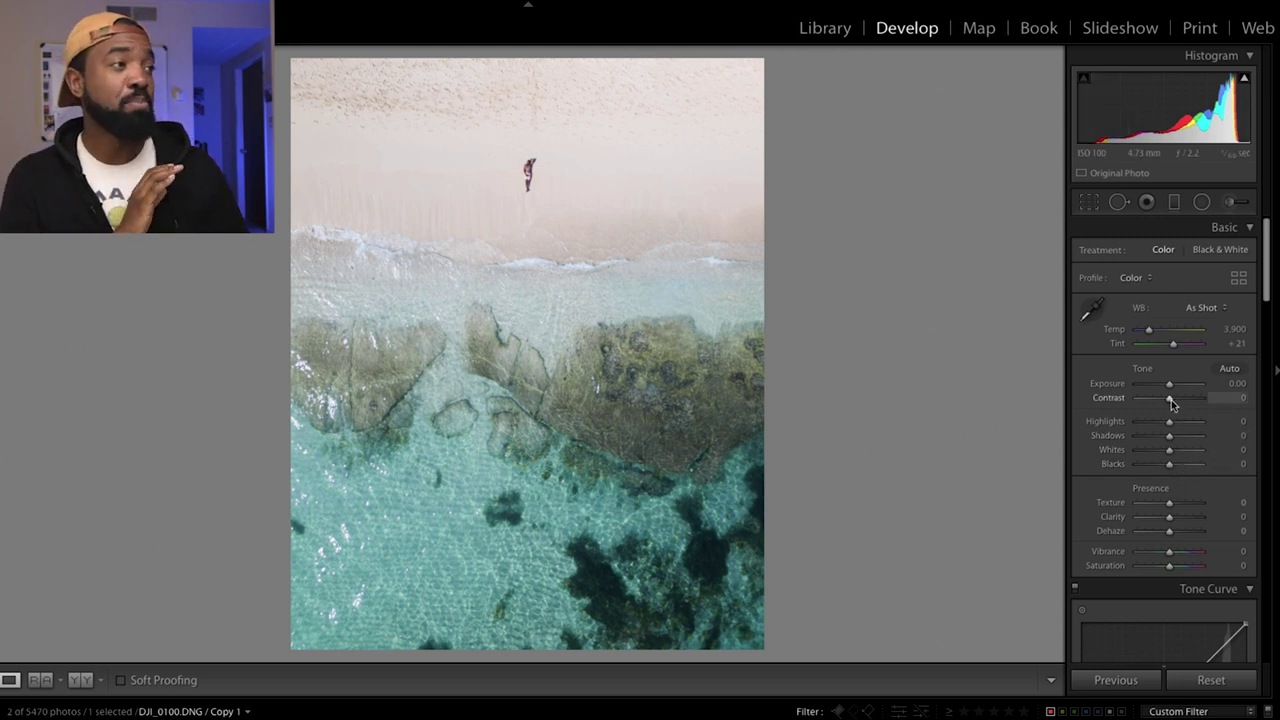
Set the beach photo's Contrast to +74 and pull Highlights down to -93.
{"action": "left_click_drag", "start_coordinate": [1170, 400], "coordinate": [1190, 403]}
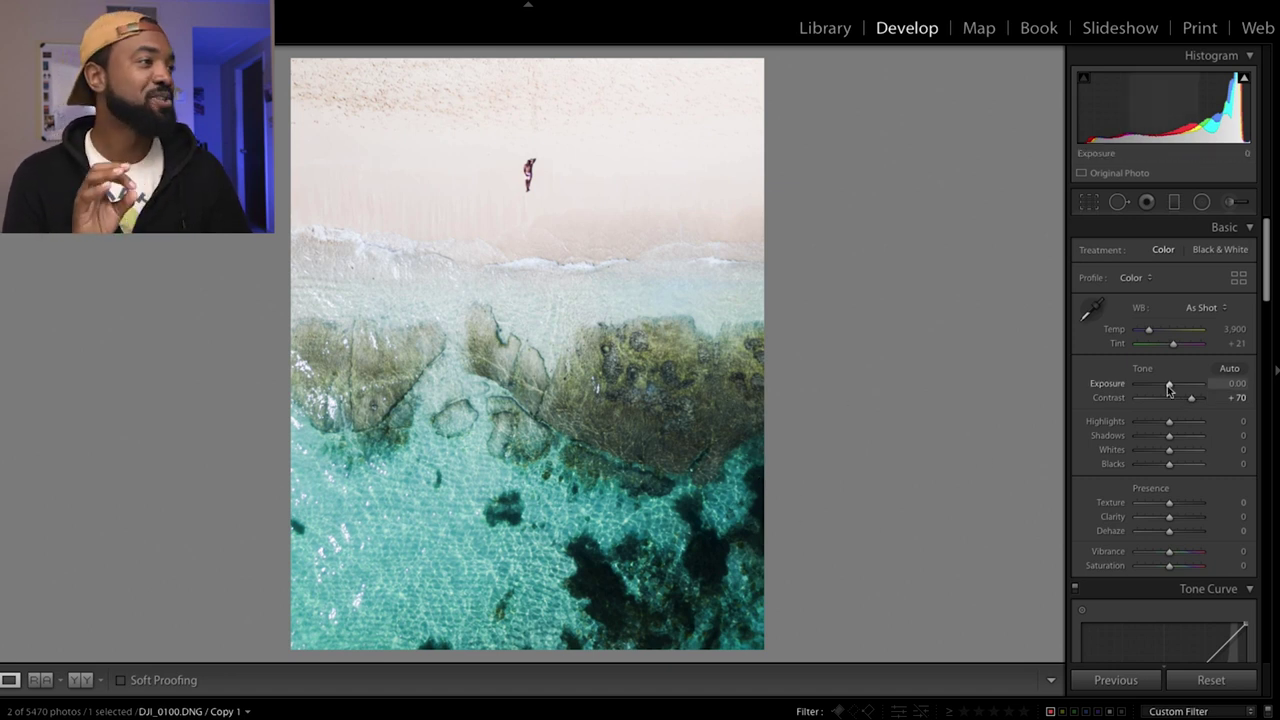
{"action": "left_click_drag", "start_coordinate": [1192, 402], "coordinate": [1193, 401]}
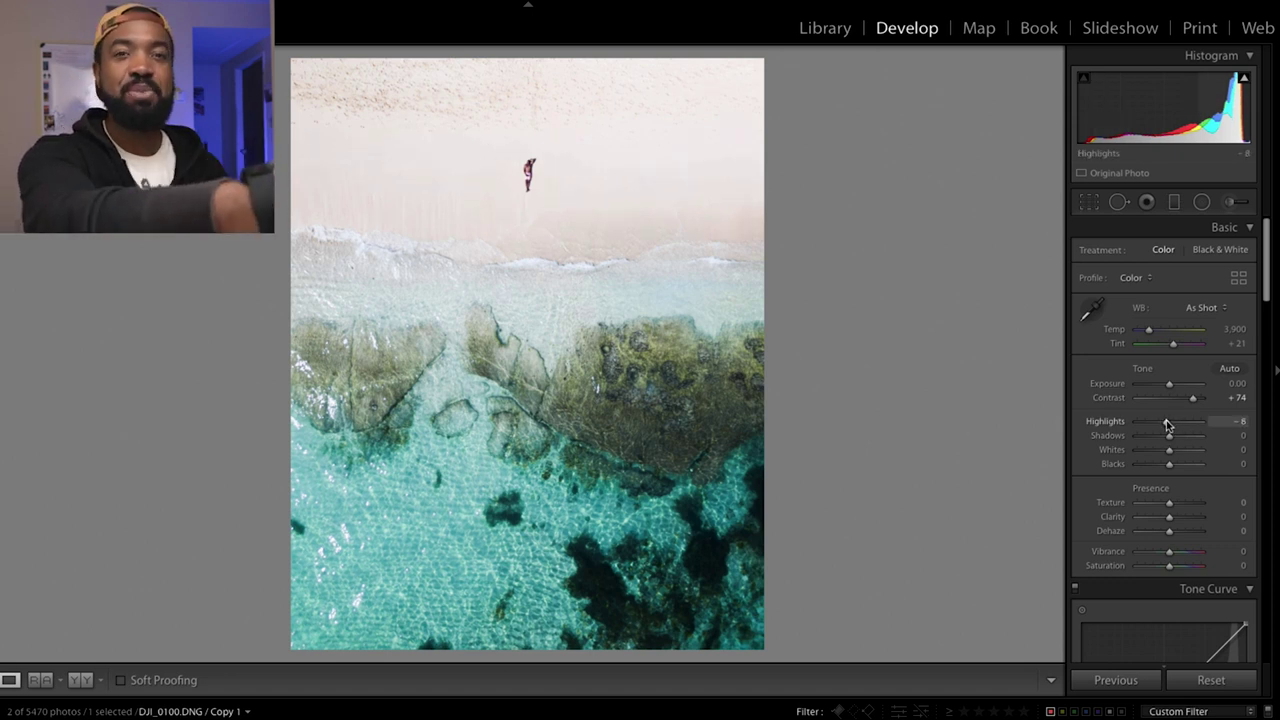
{"action": "left_click_drag", "start_coordinate": [1167, 424], "coordinate": [1141, 423]}
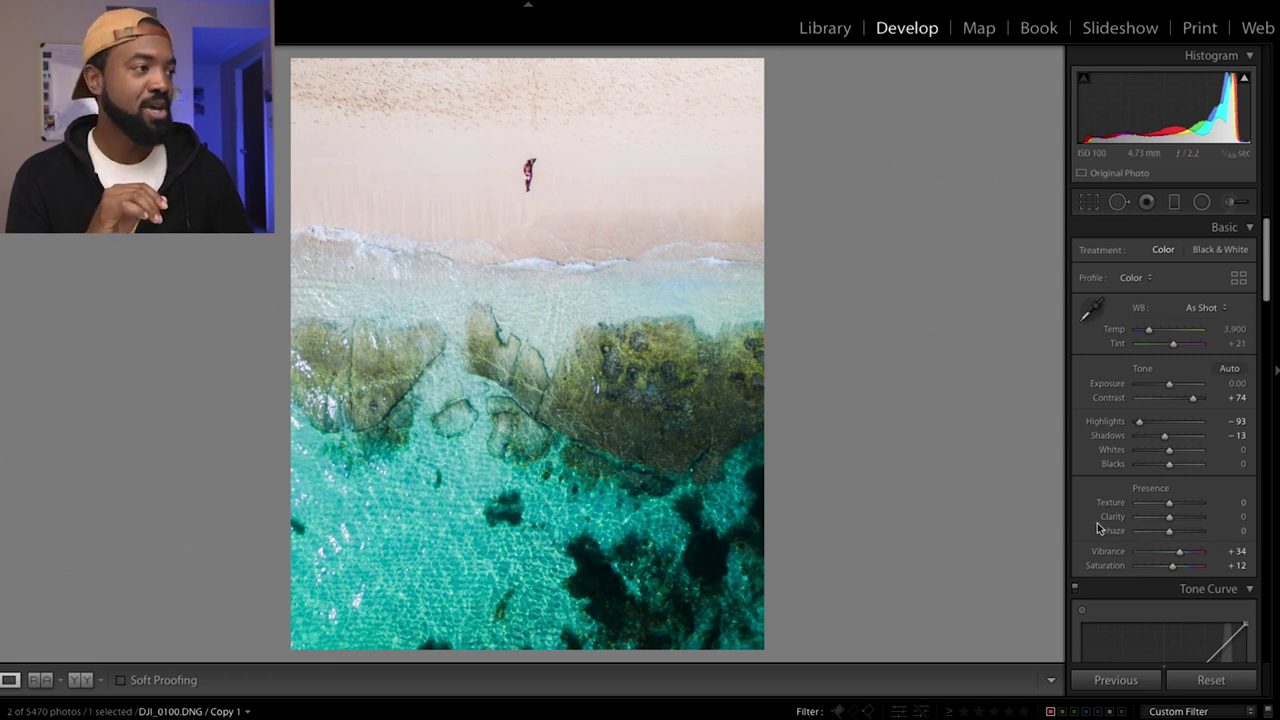
{"action": "scroll", "coordinate": [1097, 524], "scroll_direction": "down", "scroll_amount": 3}
Add a lowered shadow point and a raised upper-midtone point to the tone curve.
{"action": "scroll", "coordinate": [1097, 524], "scroll_direction": "down", "scroll_amount": 3}
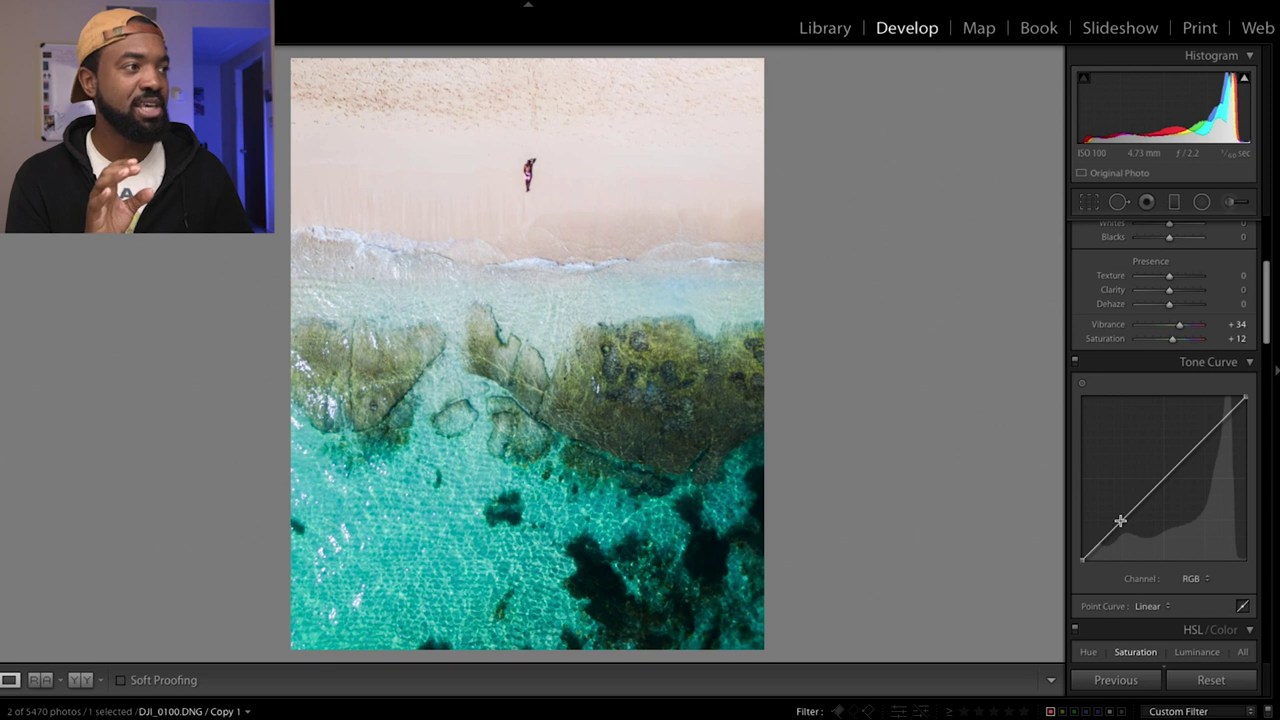
{"action": "left_click", "coordinate": [1120, 520]}
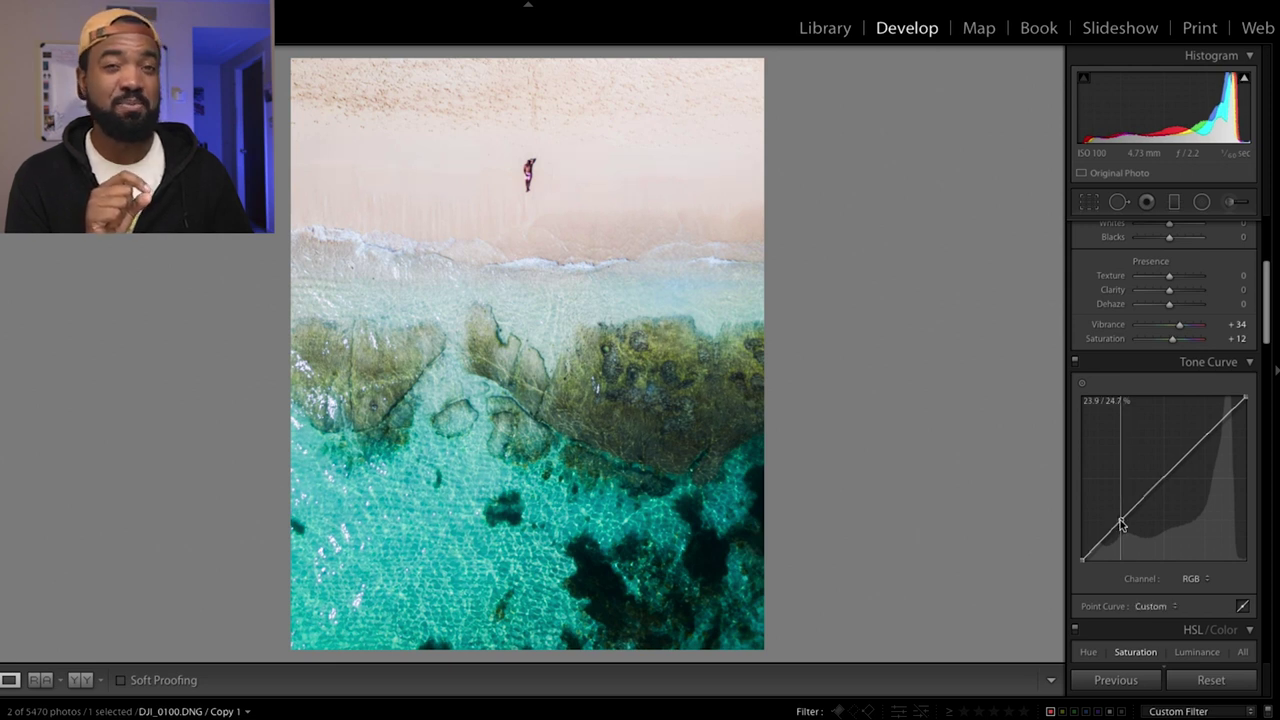
{"action": "left_click_drag", "start_coordinate": [1120, 524], "coordinate": [1122, 529]}
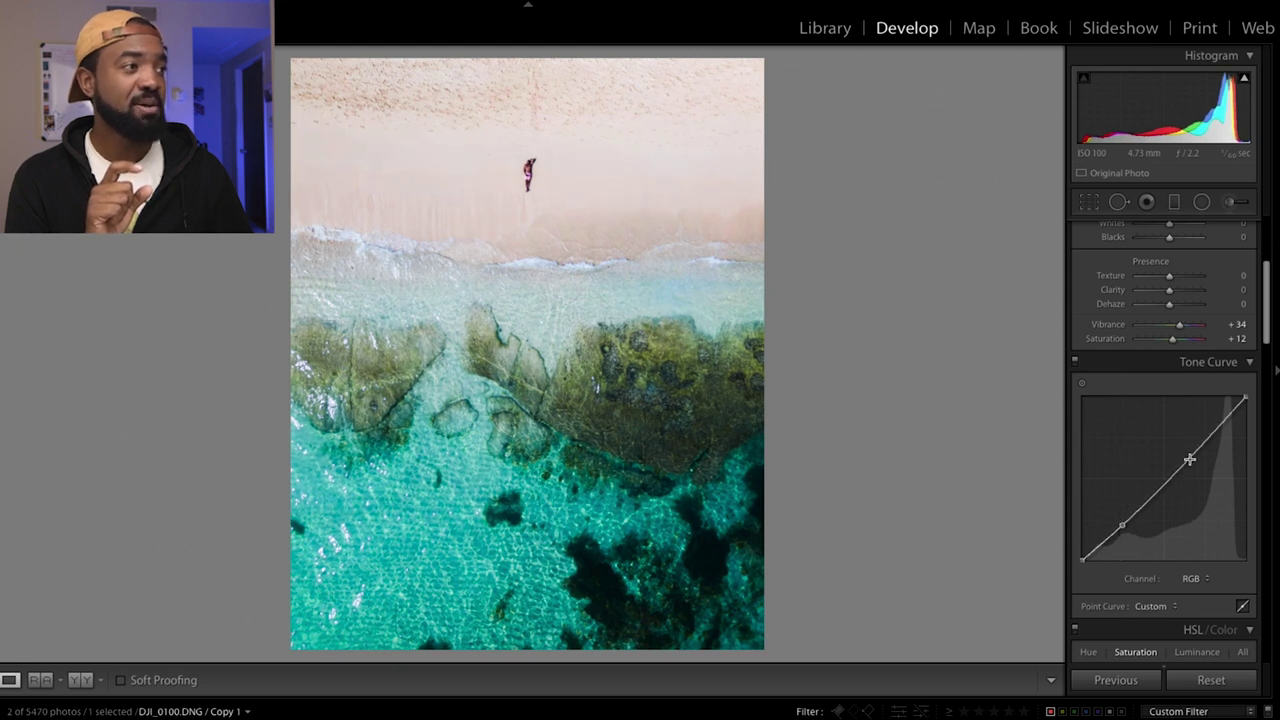
{"action": "left_click_drag", "start_coordinate": [1190, 459], "coordinate": [1189, 457]}
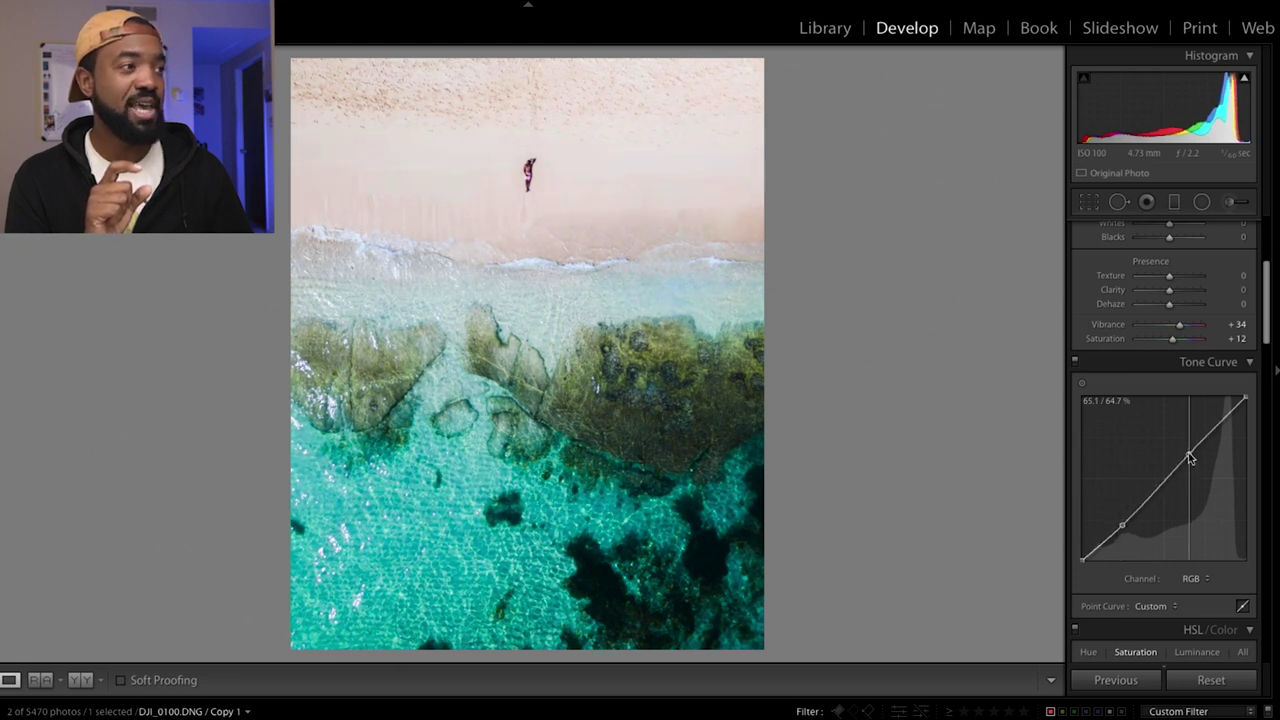
Draw a graduated filter over the sand that fades out at the shoreline, checked with the mask overlay.
{"action": "left_click", "coordinate": [1176, 203]}
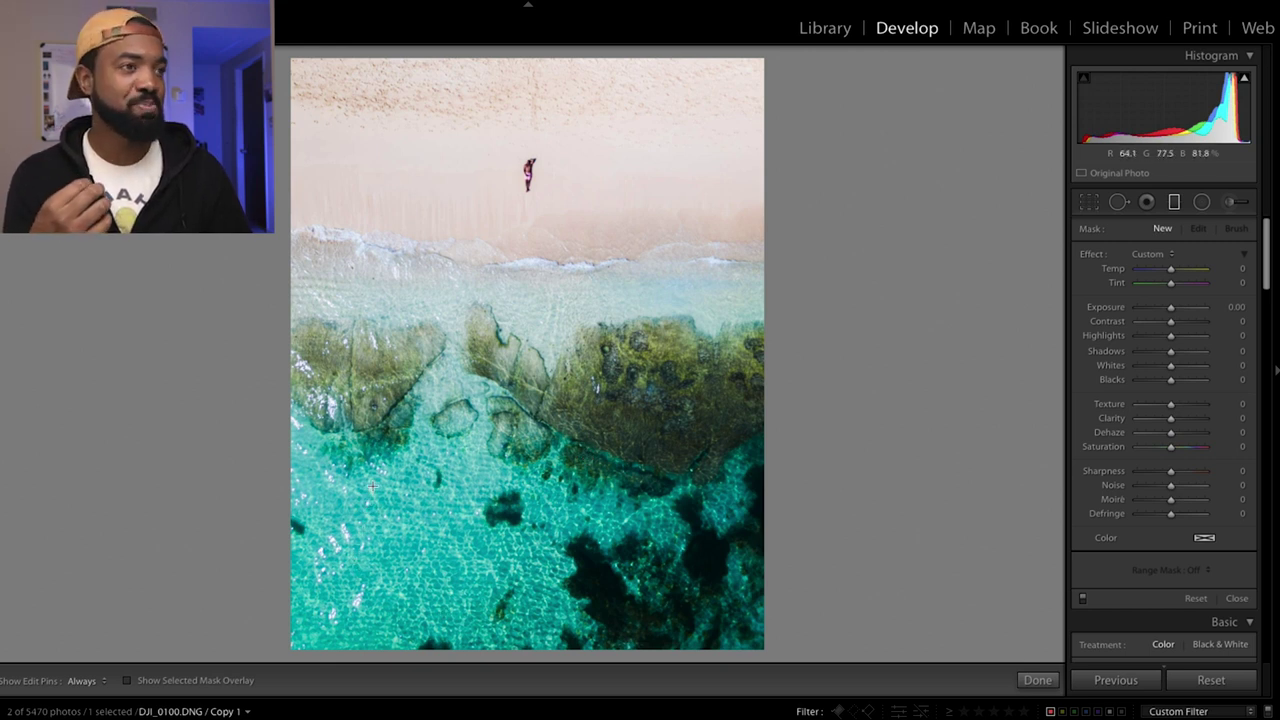
{"action": "left_click", "coordinate": [127, 681]}
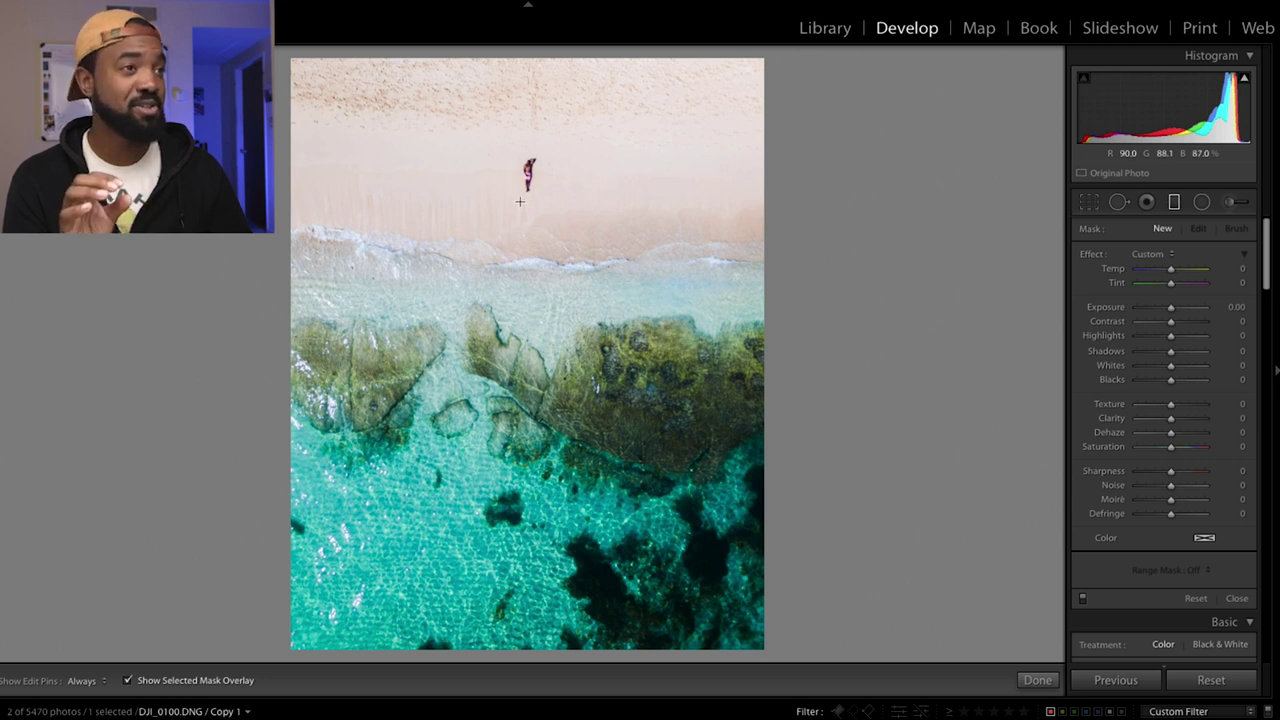
{"action": "left_click_drag", "start_coordinate": [519, 201], "coordinate": [520, 307]}
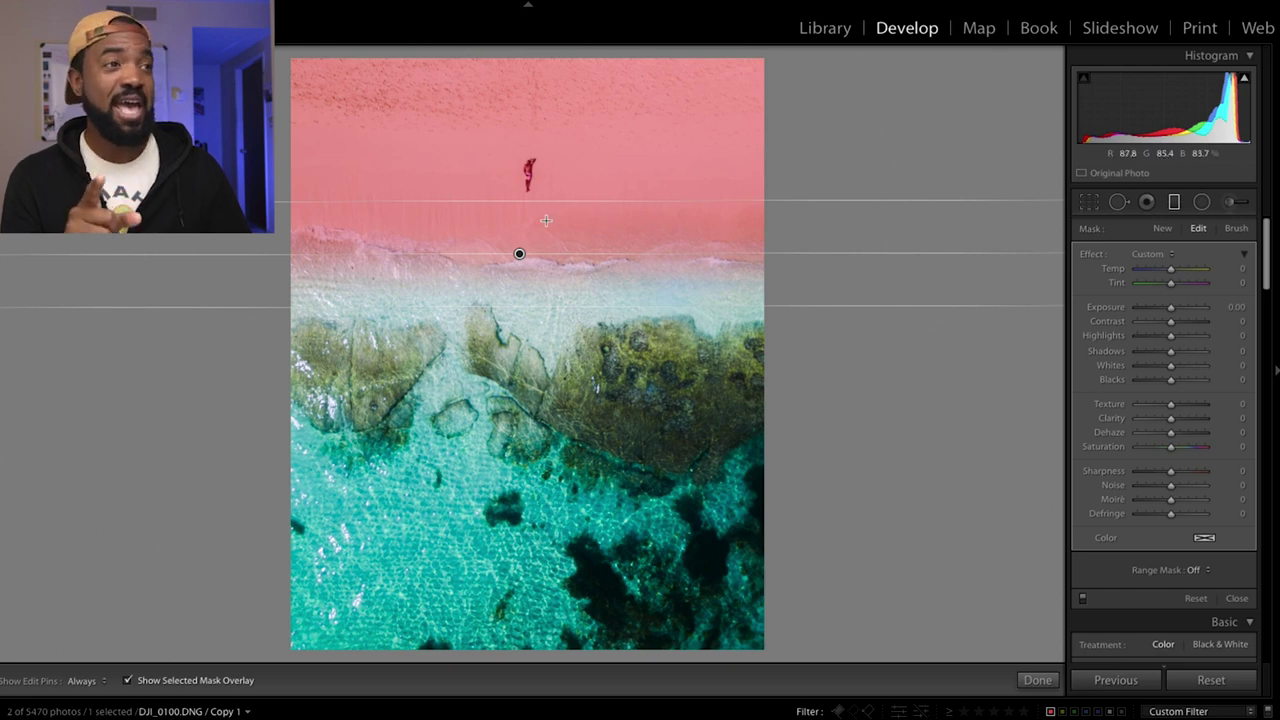
{"action": "mouse_move", "coordinate": [519, 254]}
{"action": "left_mouse_down"}
{"action": "mouse_move", "coordinate": [549, 557]}
{"action": "mouse_move", "coordinate": [566, 337]}
{"action": "mouse_move", "coordinate": [549, 266]}
{"action": "mouse_move", "coordinate": [512, 241]}
{"action": "mouse_move", "coordinate": [524, 260]}
{"action": "left_mouse_up"}
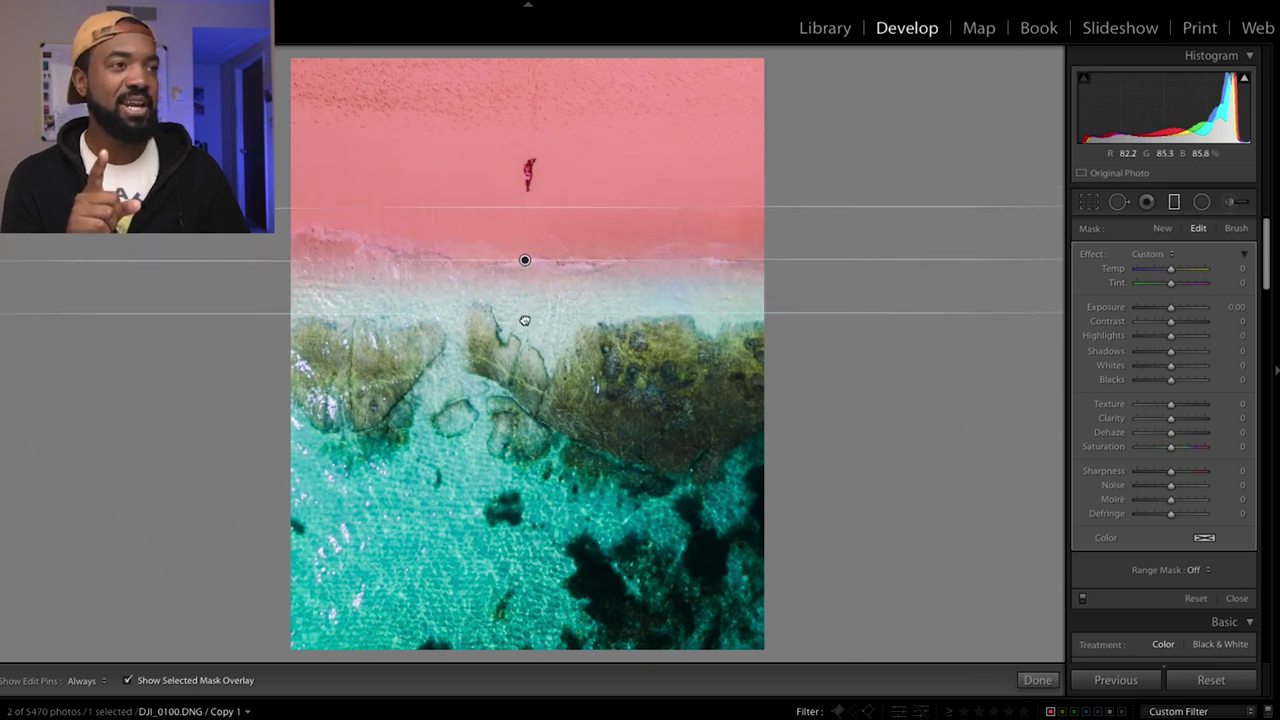
{"action": "left_click_drag", "start_coordinate": [525, 320], "coordinate": [525, 345]}
{"action": "left_click_drag", "start_coordinate": [524, 276], "coordinate": [524, 262]}
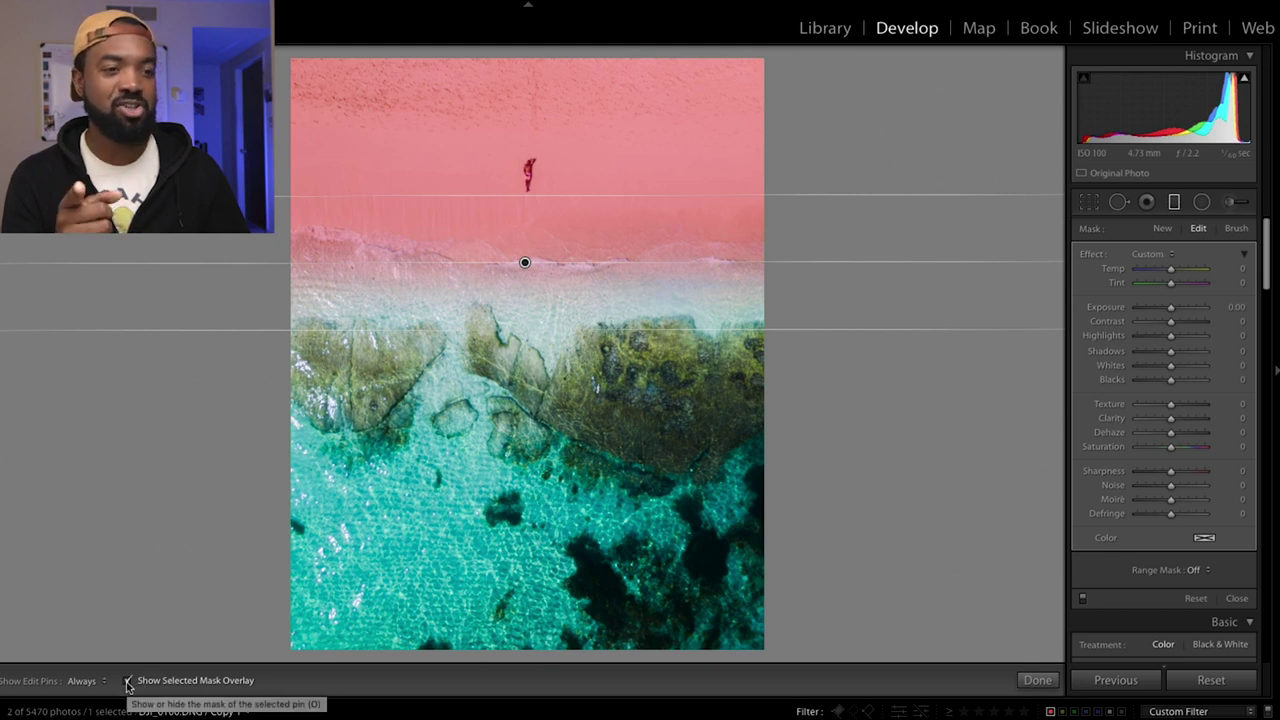
{"action": "left_click", "coordinate": [127, 681]}
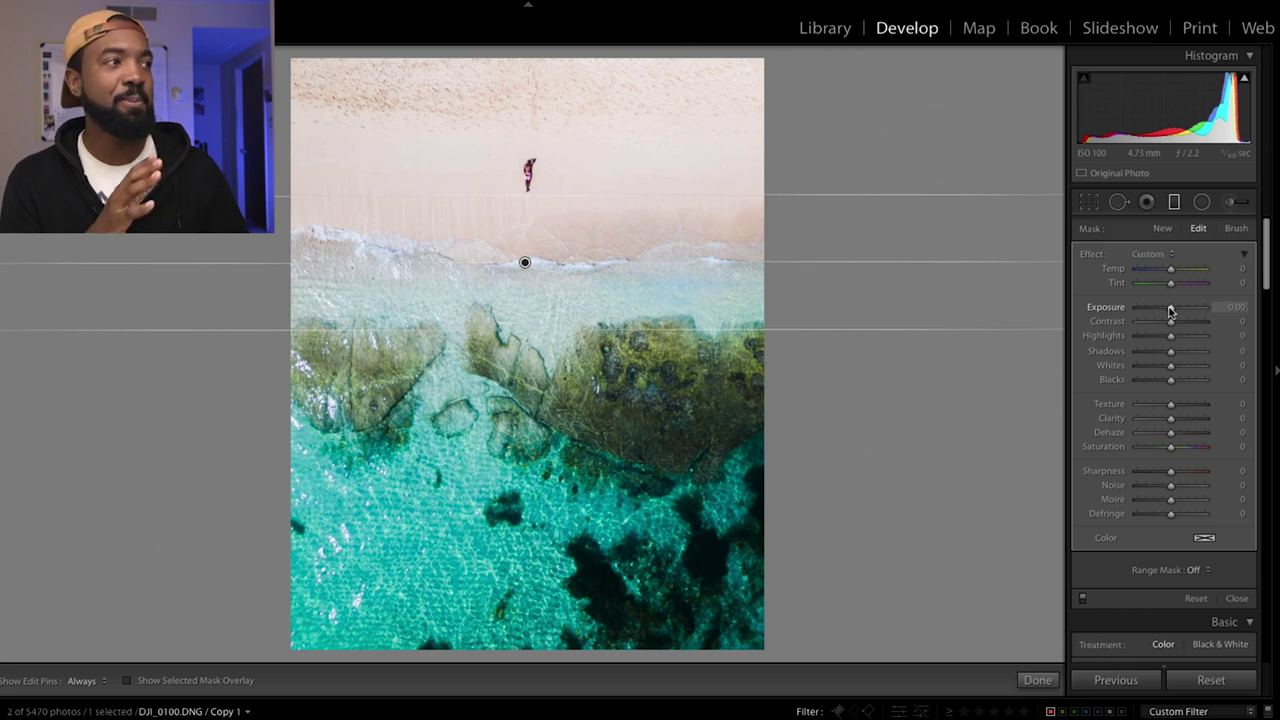
Give the sand gradient Temp 16, Exposure -0.54, Texture -50 and Saturation 23.
{"action": "left_click_drag", "start_coordinate": [1170, 311], "coordinate": [1166, 311]}
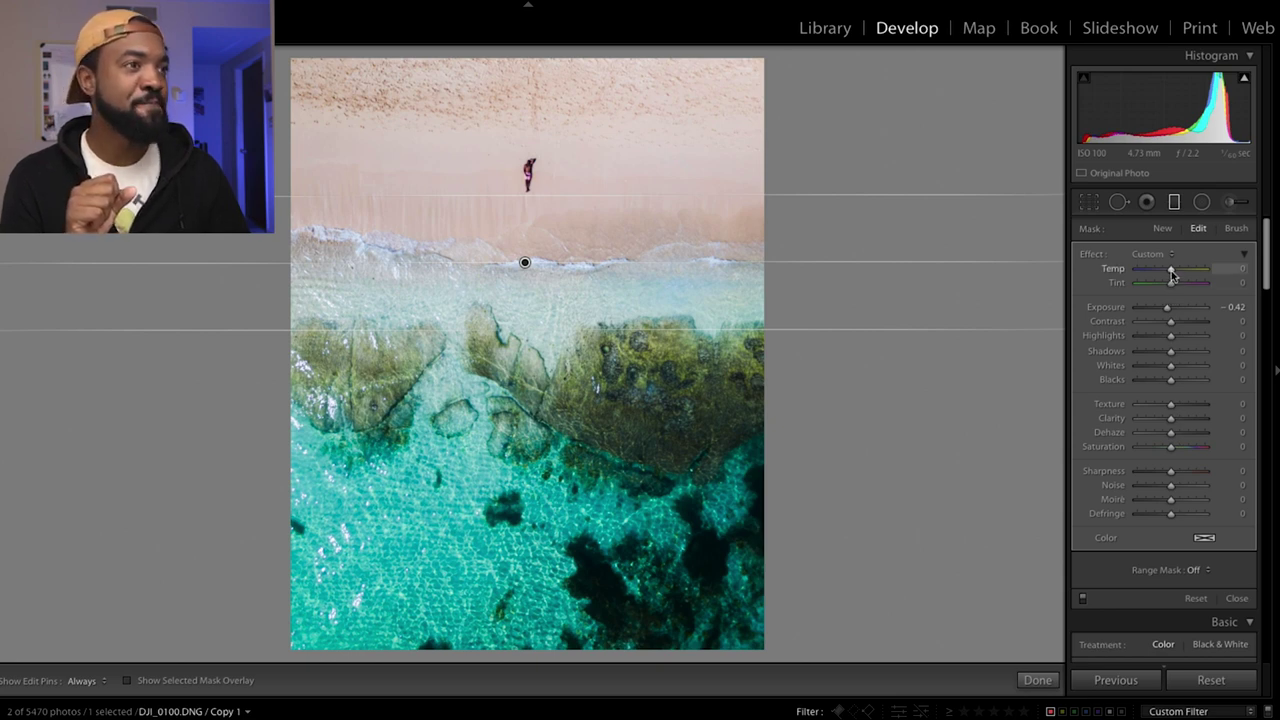
{"action": "left_click_drag", "start_coordinate": [1172, 272], "coordinate": [1178, 274]}
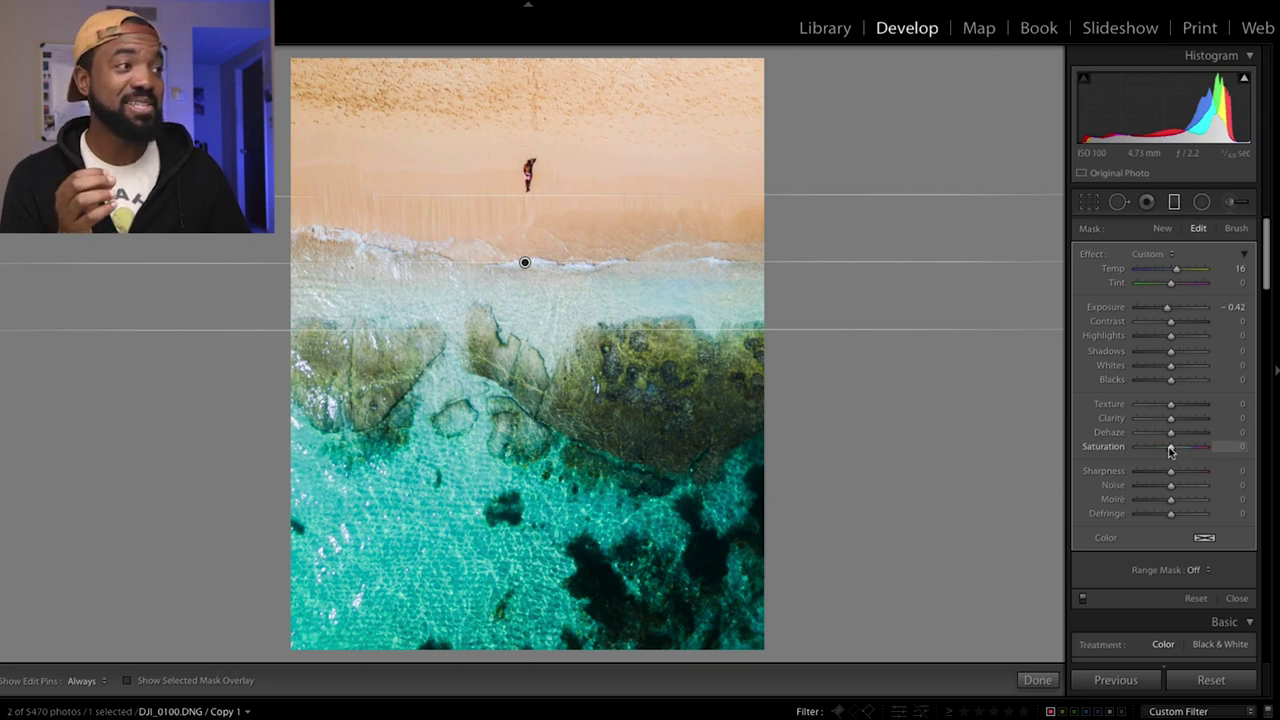
{"action": "left_click_drag", "start_coordinate": [1171, 452], "coordinate": [1177, 452]}
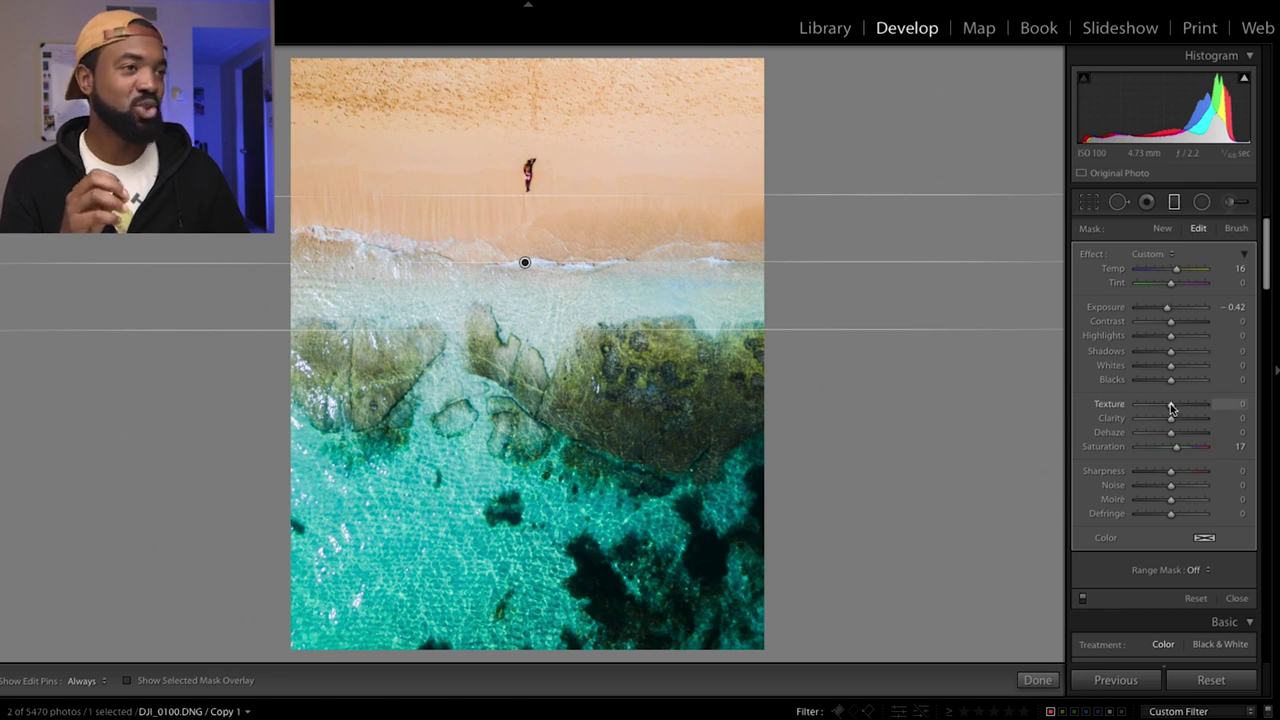
{"action": "left_click_drag", "start_coordinate": [1170, 408], "coordinate": [1150, 408]}
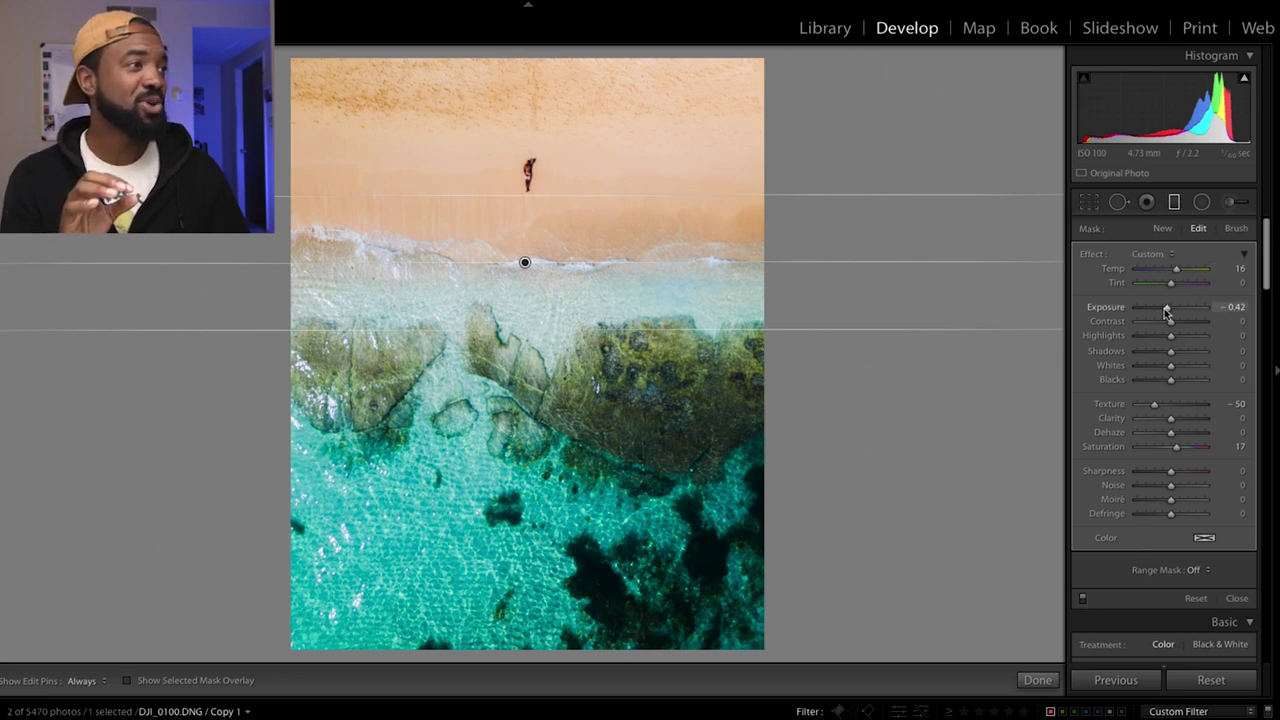
{"action": "left_click_drag", "start_coordinate": [1167, 310], "coordinate": [1164, 310]}
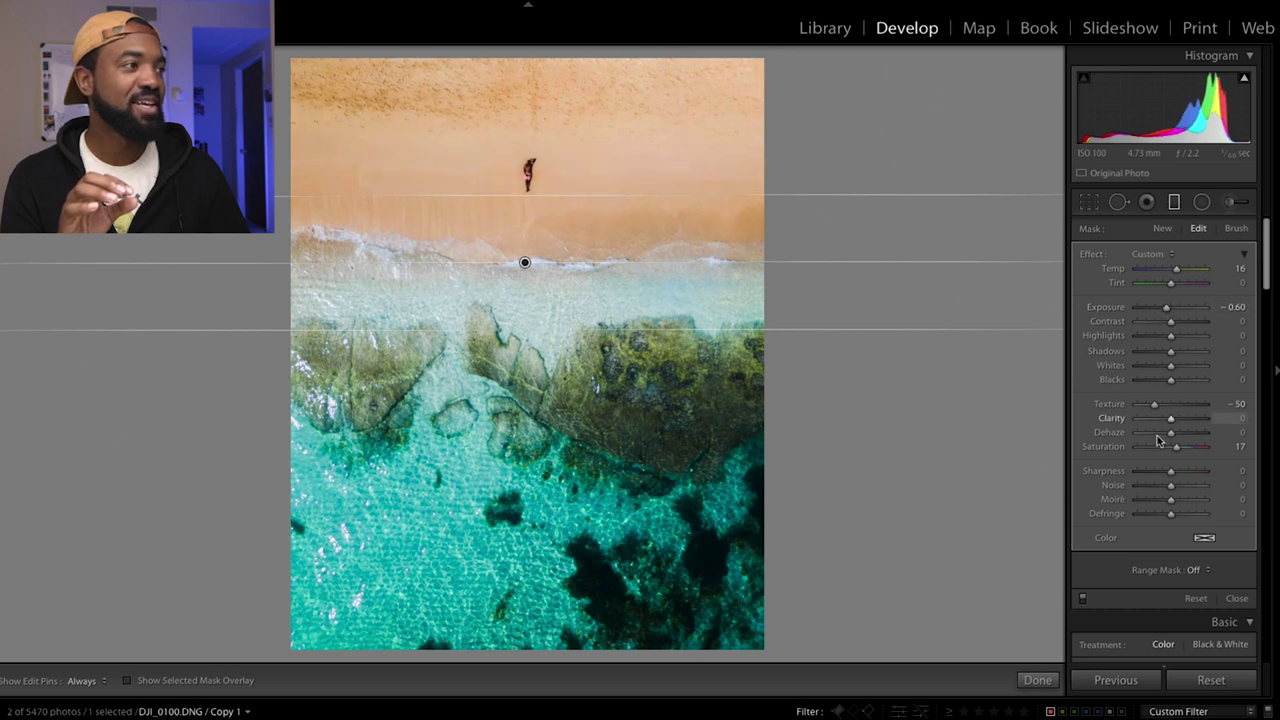
{"action": "left_click_drag", "start_coordinate": [1177, 452], "coordinate": [1180, 453]}
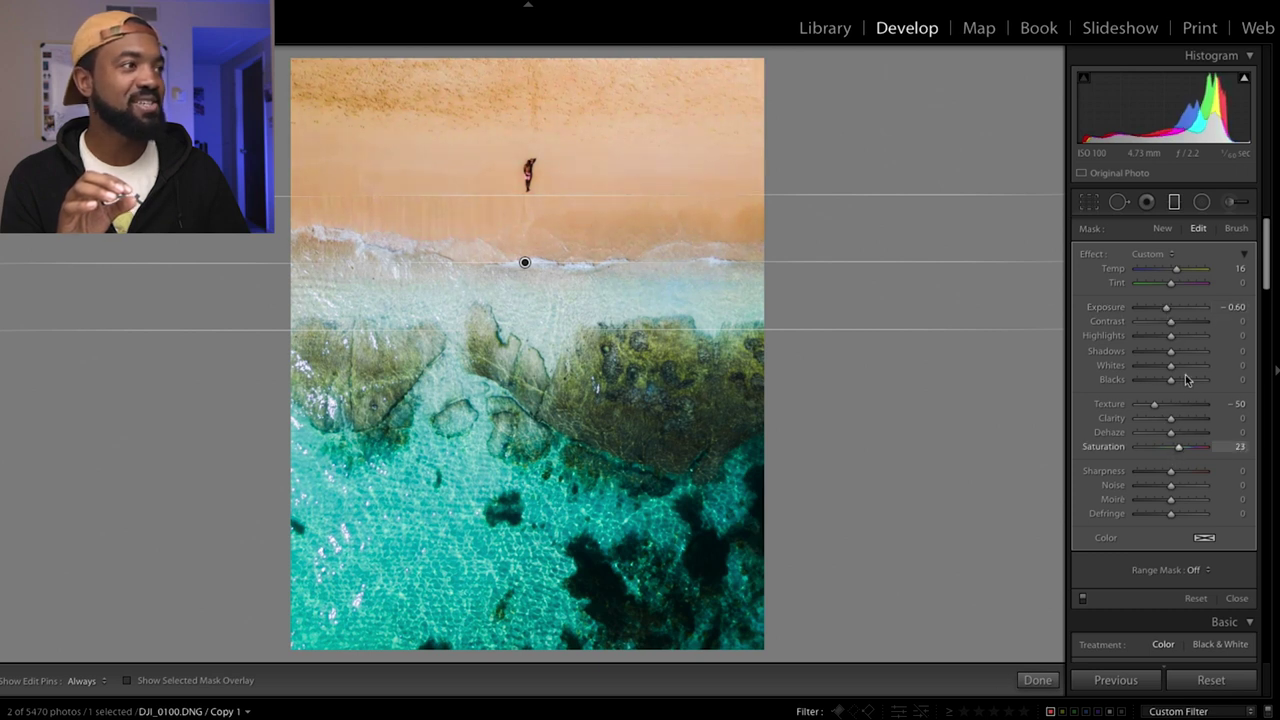
{"action": "left_click_drag", "start_coordinate": [1166, 312], "coordinate": [1168, 312]}
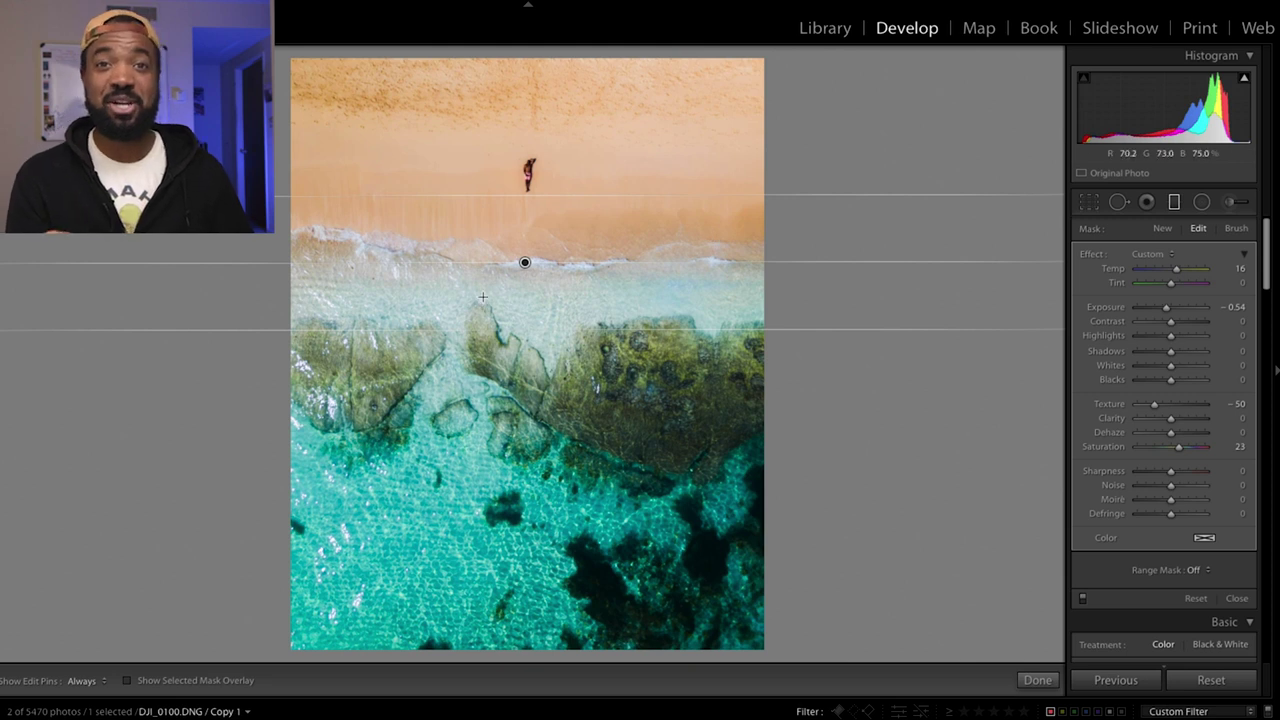
{"action": "left_click", "coordinate": [1162, 230]}
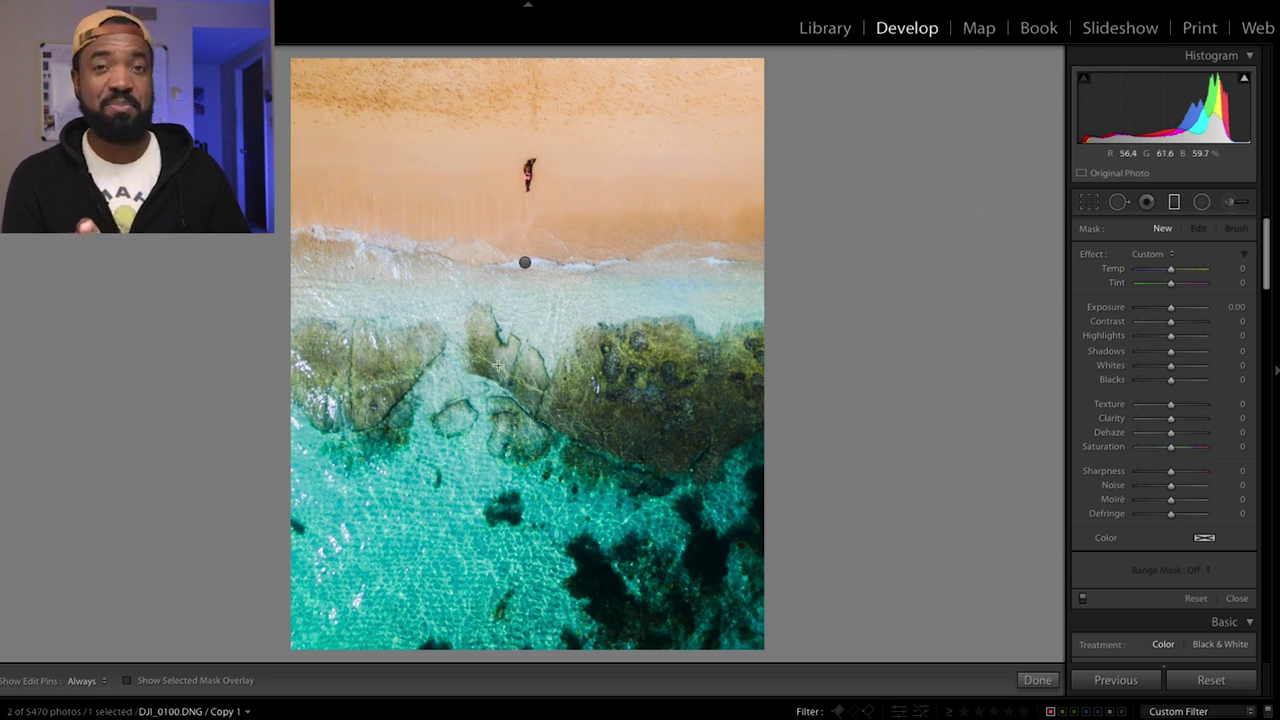
Drag a second graduated filter up over the water and rocks and reduce its Saturation to -23.
{"action": "left_click_drag", "start_coordinate": [497, 366], "coordinate": [496, 239]}
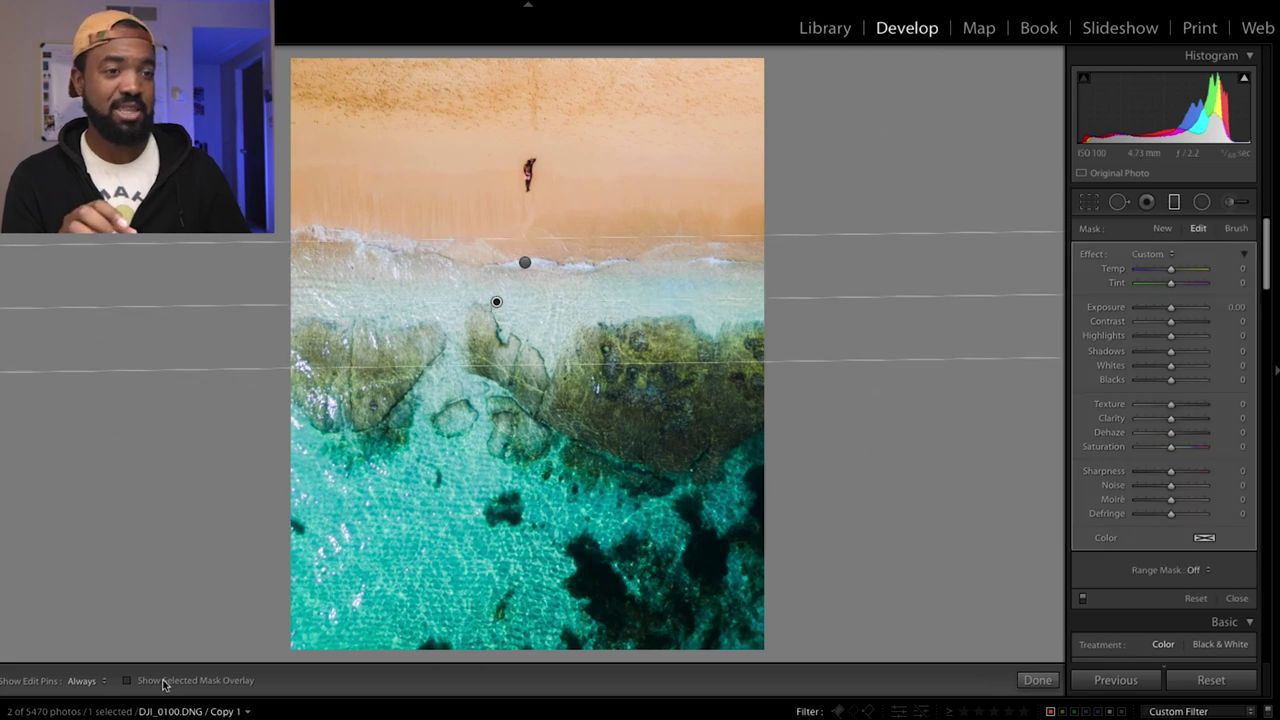
{"action": "left_click", "coordinate": [127, 680]}
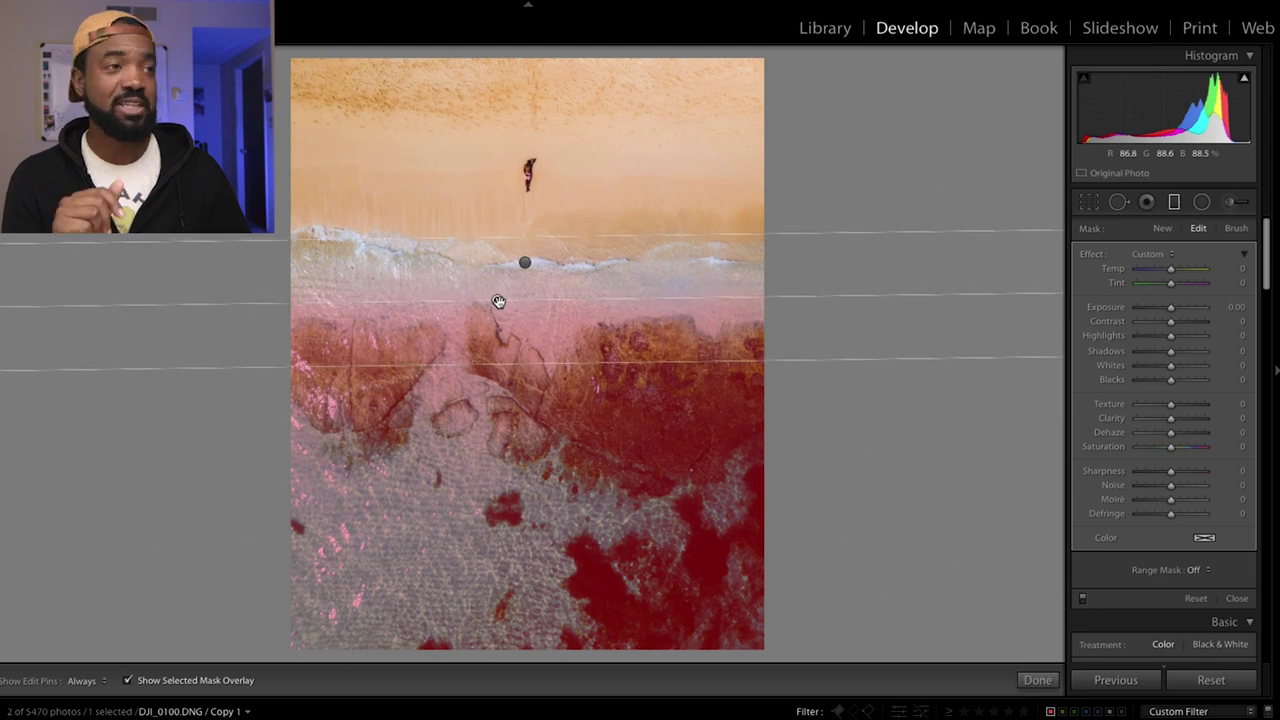
{"action": "left_click", "coordinate": [127, 680]}
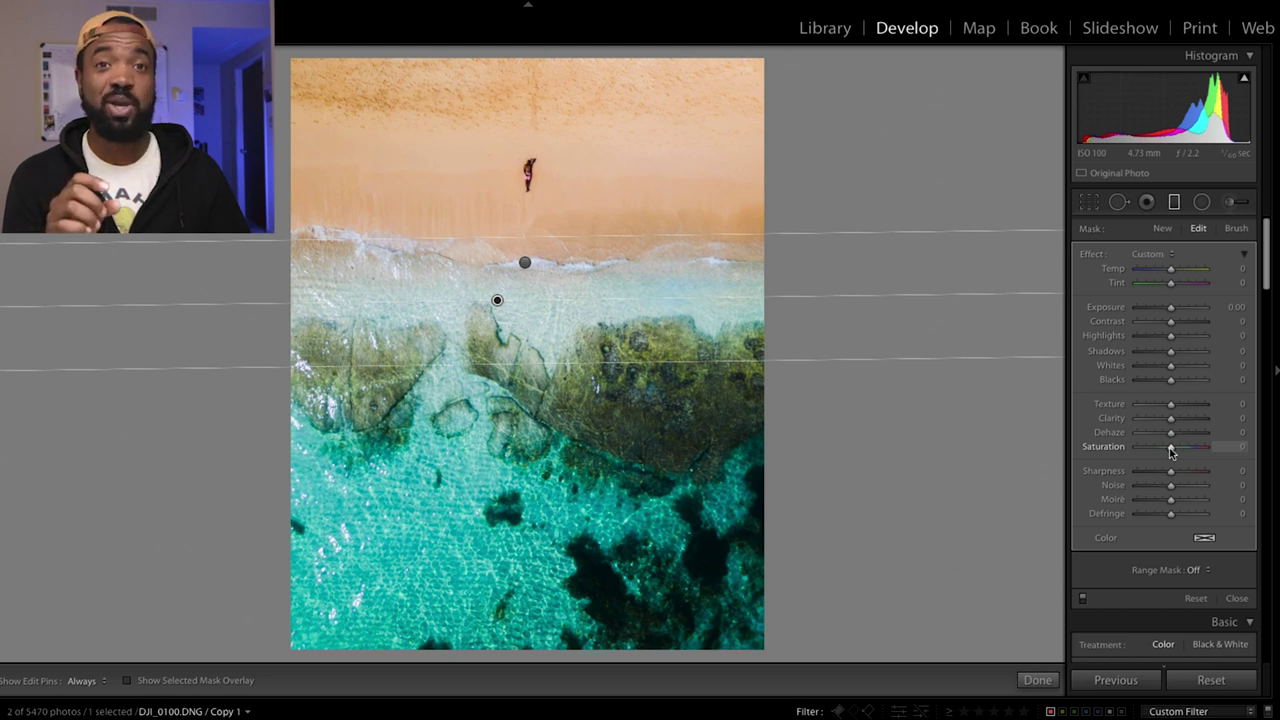
{"action": "left_click_drag", "start_coordinate": [1168, 448], "coordinate": [1163, 451]}
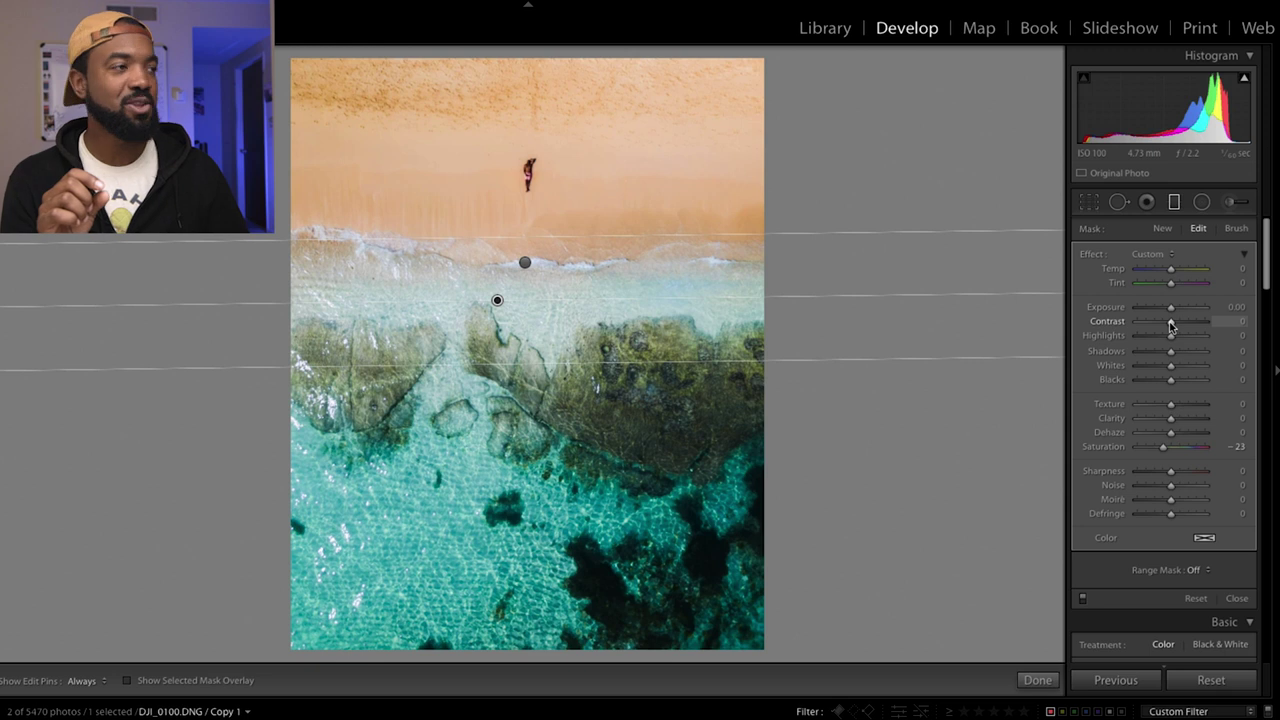
Add Contrast 5 and Clarity 14 to the water gradient and finish the filter.
{"action": "left_click_drag", "start_coordinate": [1170, 324], "coordinate": [1171, 324]}
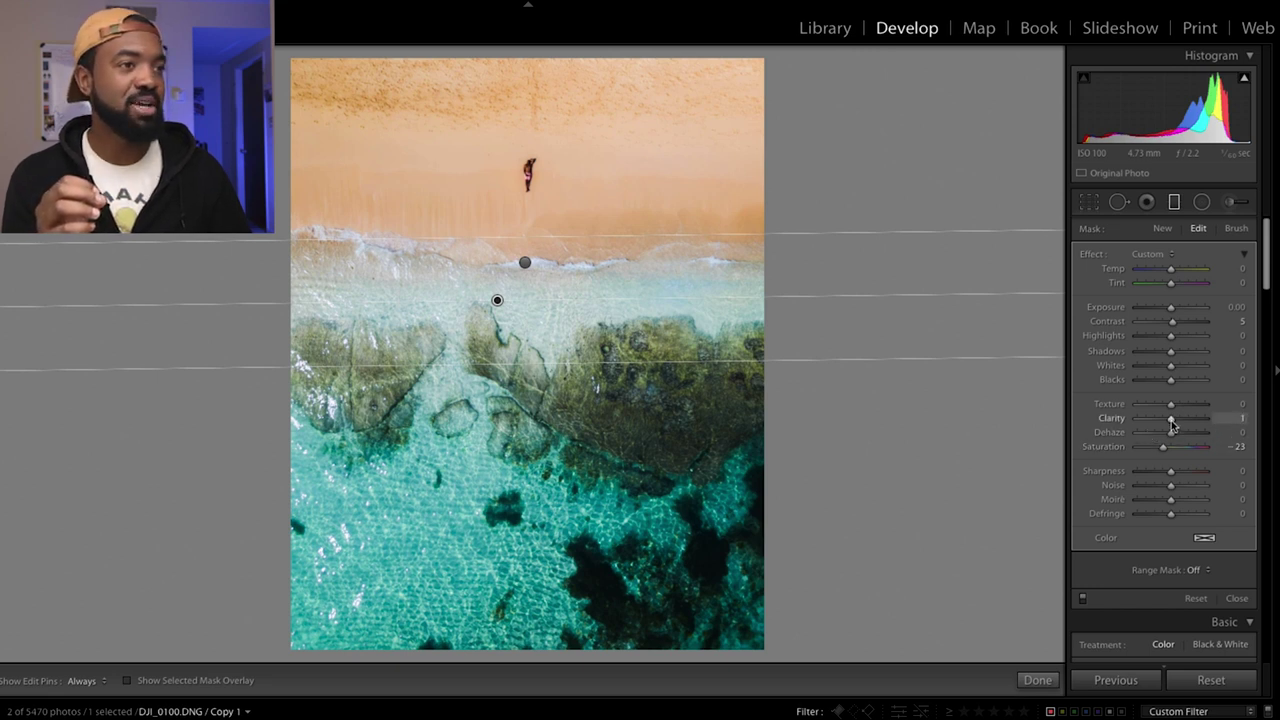
{"action": "left_click_drag", "start_coordinate": [1173, 426], "coordinate": [1177, 426]}
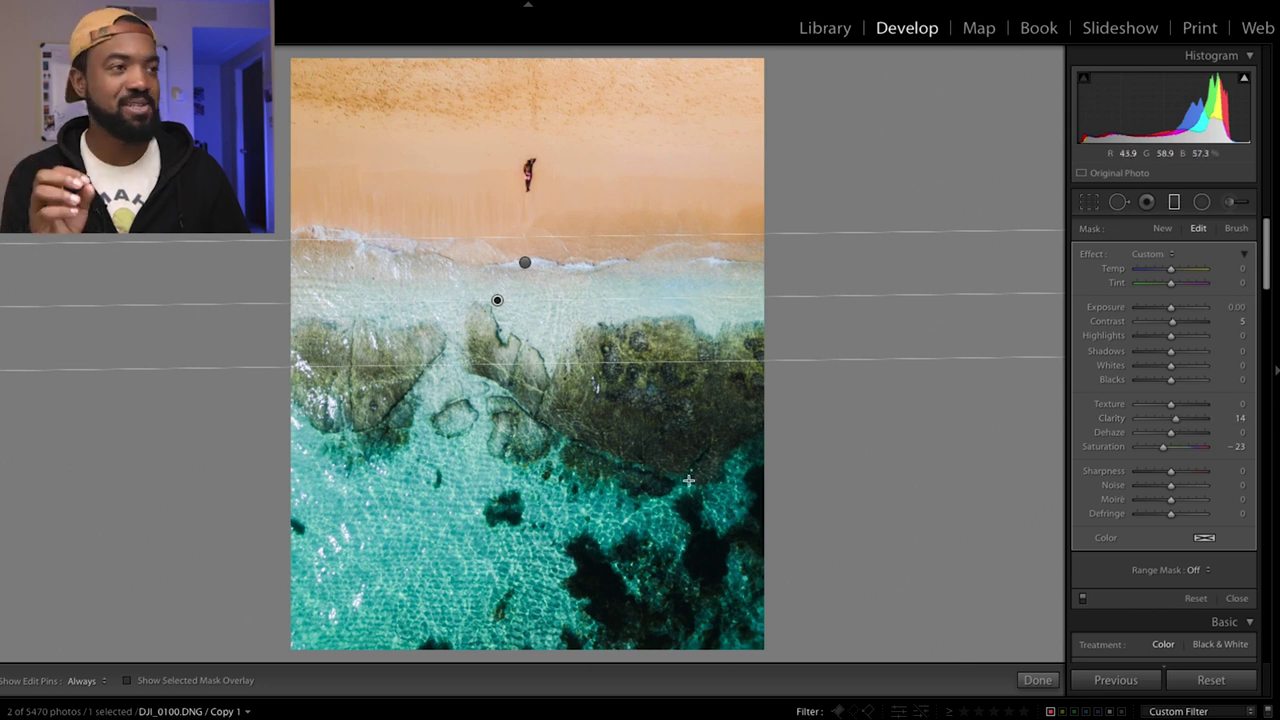
{"action": "left_click", "coordinate": [1037, 681]}
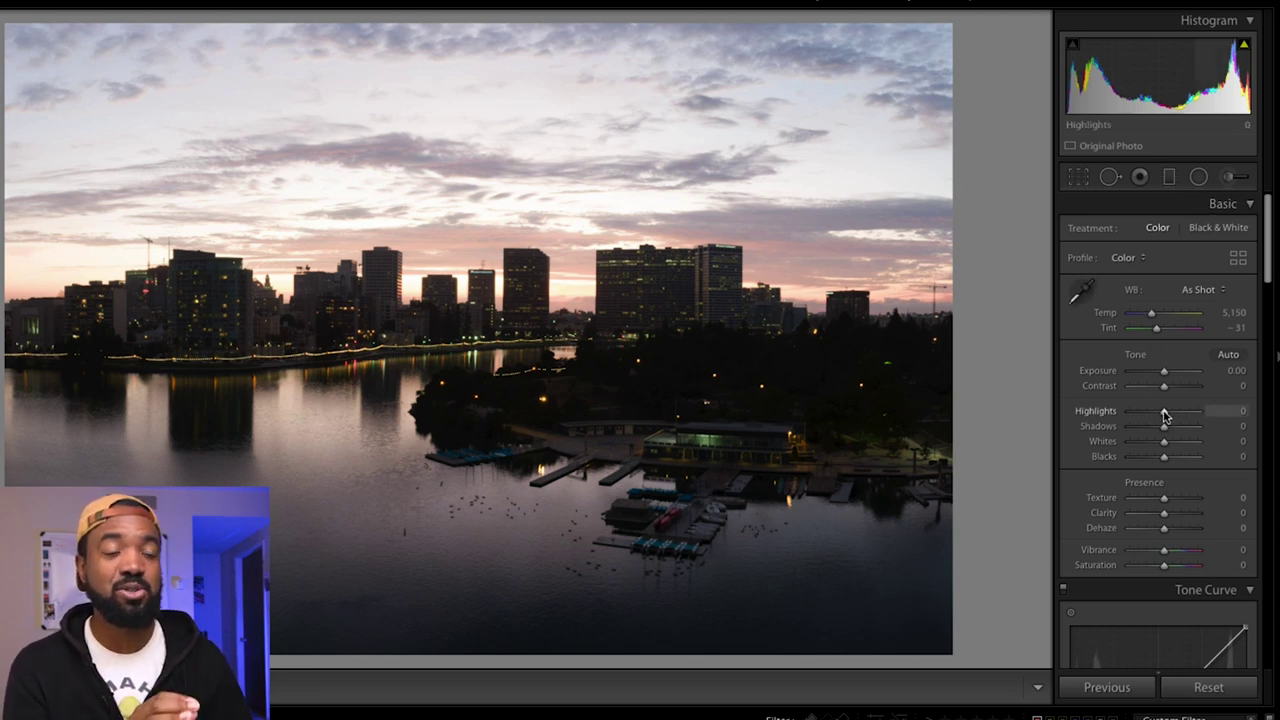
Set the skyline photo to Highlights -100, Exposure +0.75, Shadows +46 and Contrast +70.
{"action": "left_click_drag", "start_coordinate": [1164, 414], "coordinate": [1126, 410]}
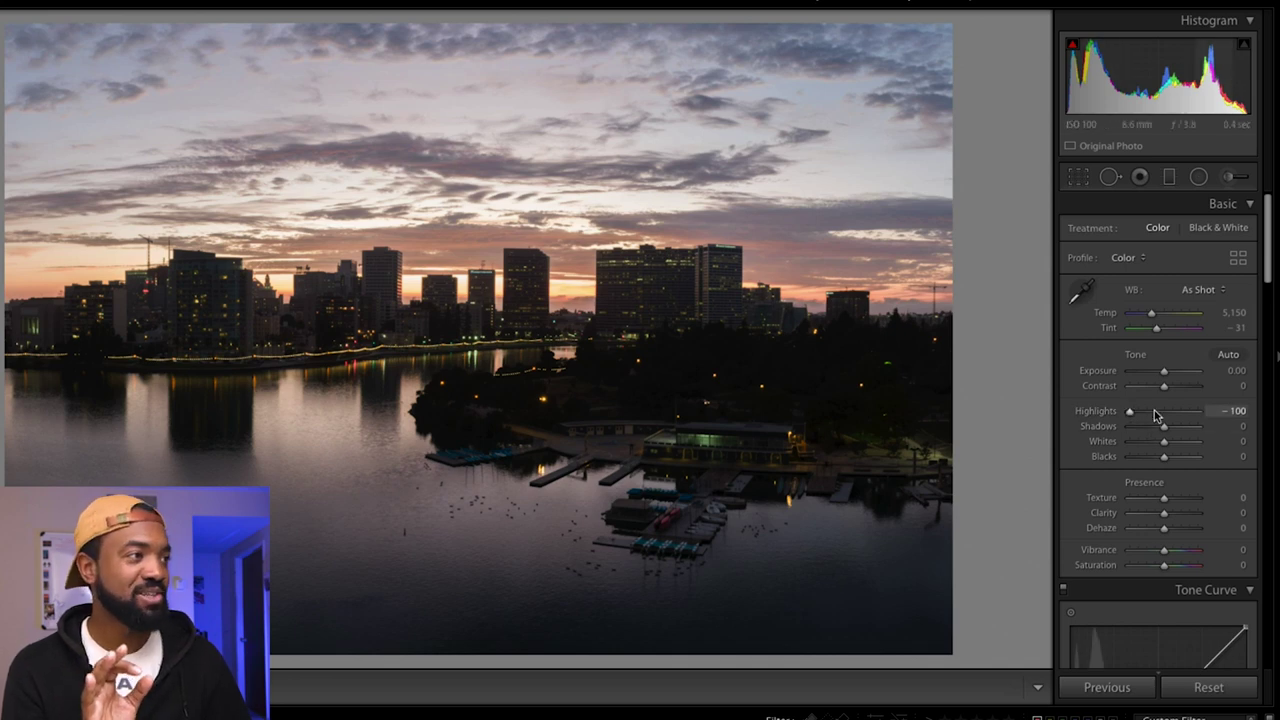
{"action": "left_click_drag", "start_coordinate": [1163, 375], "coordinate": [1169, 375]}
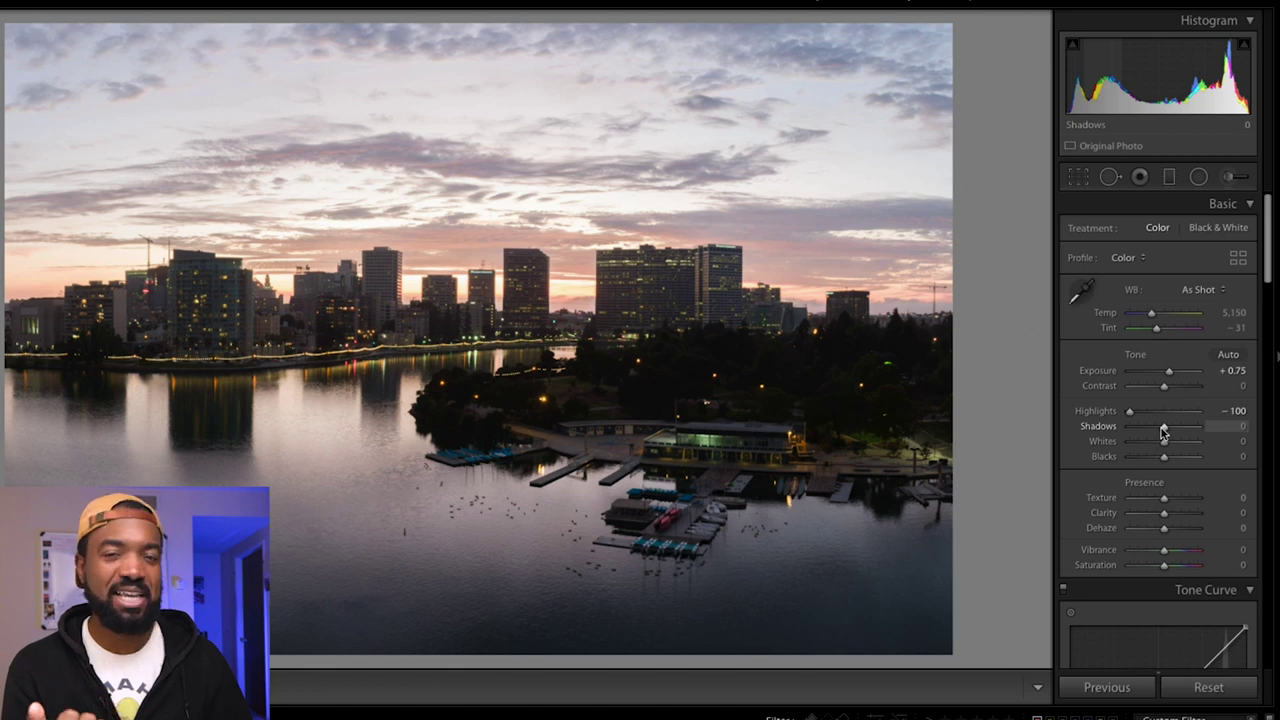
{"action": "left_click_drag", "start_coordinate": [1162, 428], "coordinate": [1175, 433]}
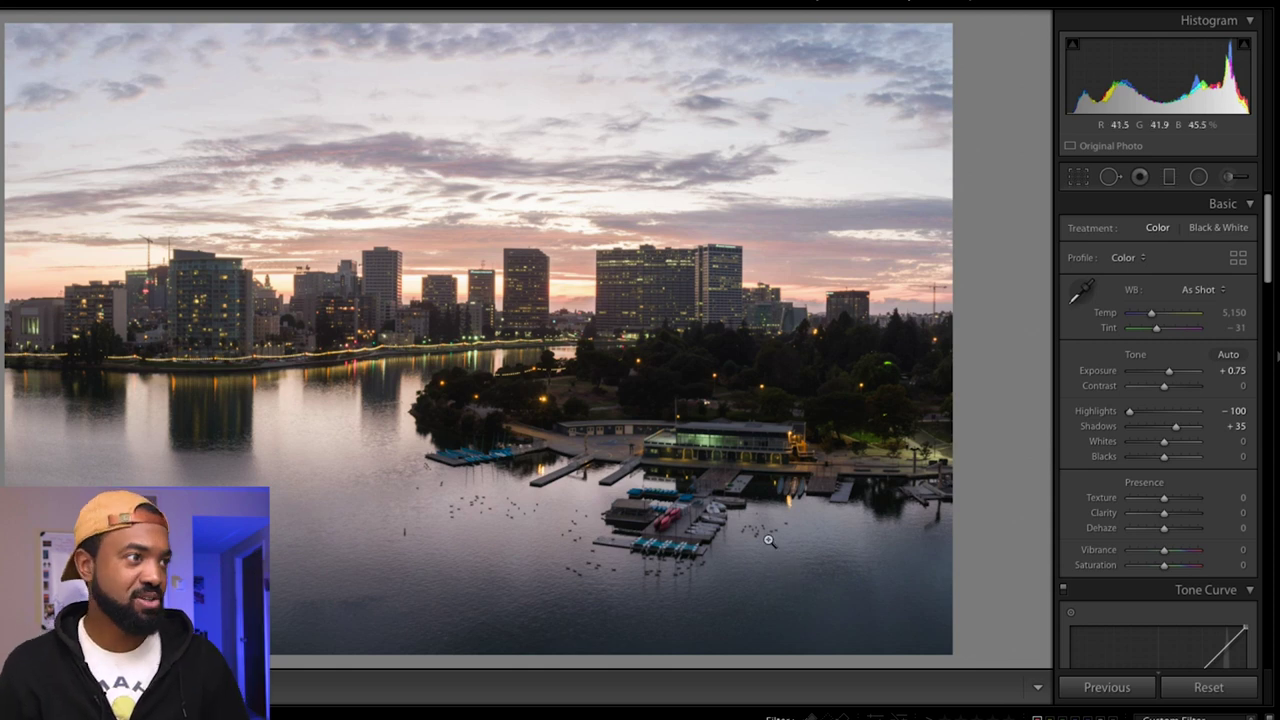
{"action": "left_click_drag", "start_coordinate": [1174, 428], "coordinate": [1178, 433]}
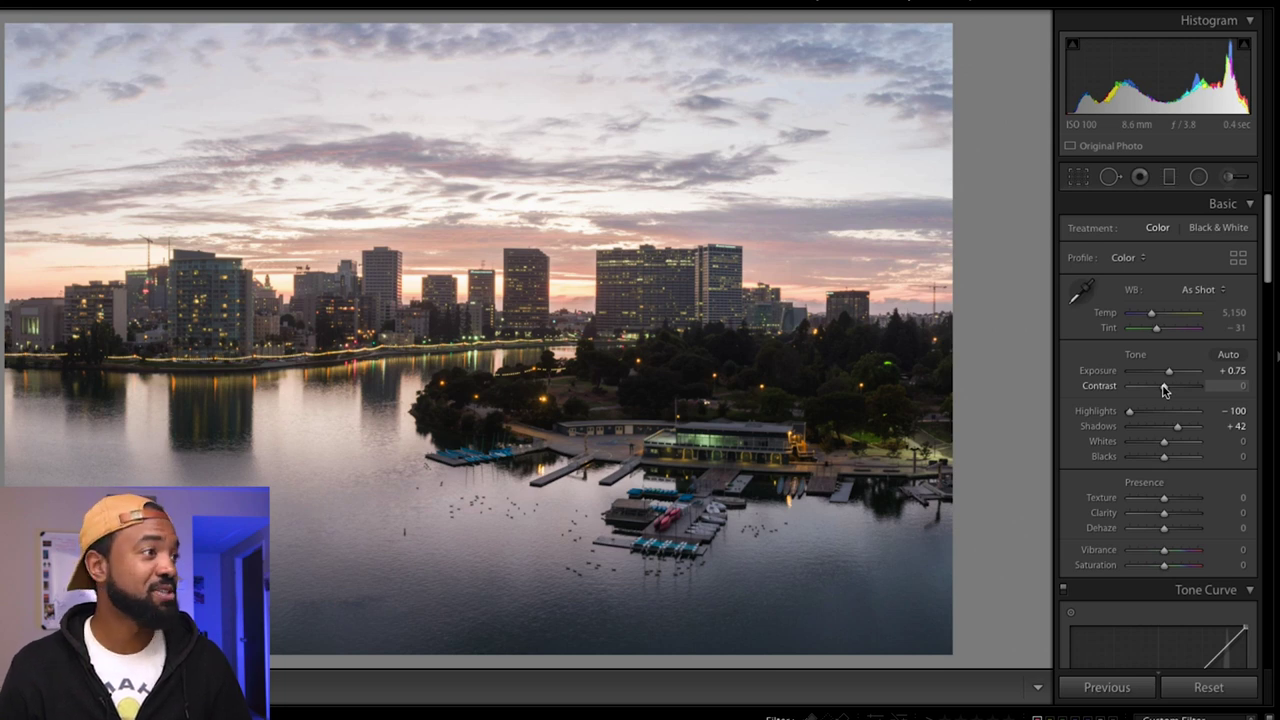
{"action": "left_click_drag", "start_coordinate": [1164, 390], "coordinate": [1184, 391]}
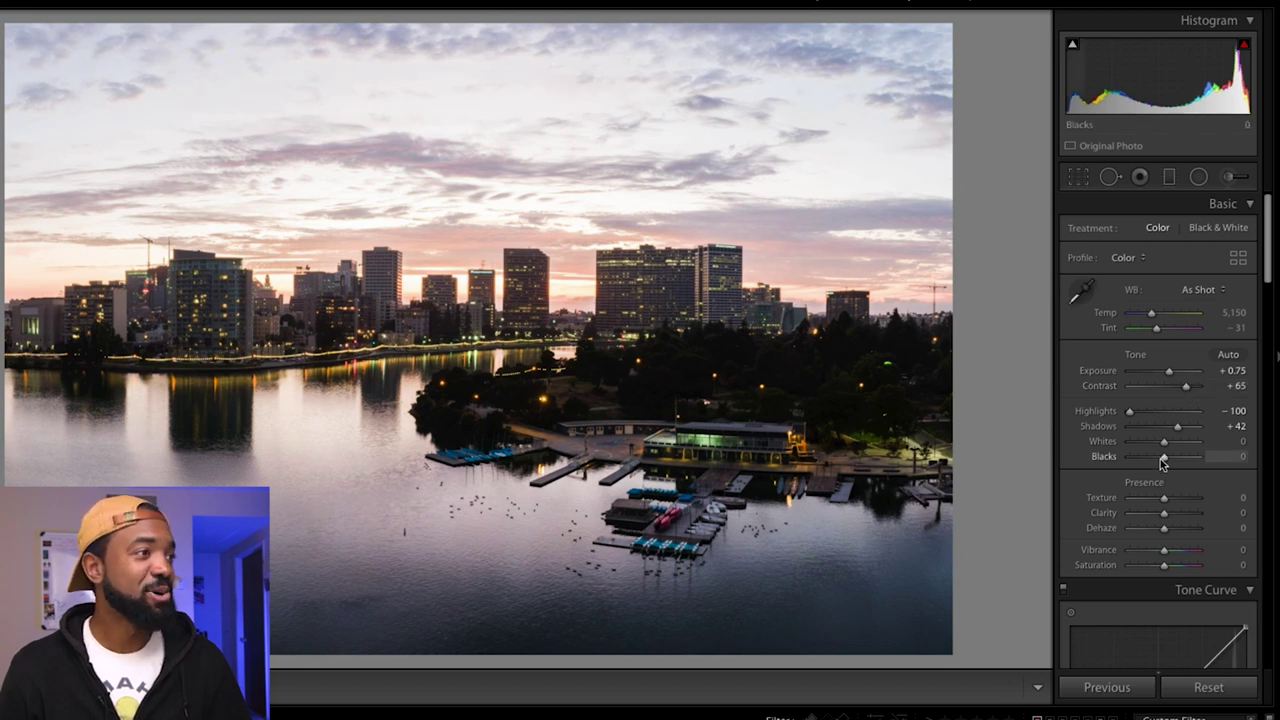
{"action": "left_click_drag", "start_coordinate": [1177, 430], "coordinate": [1187, 391]}
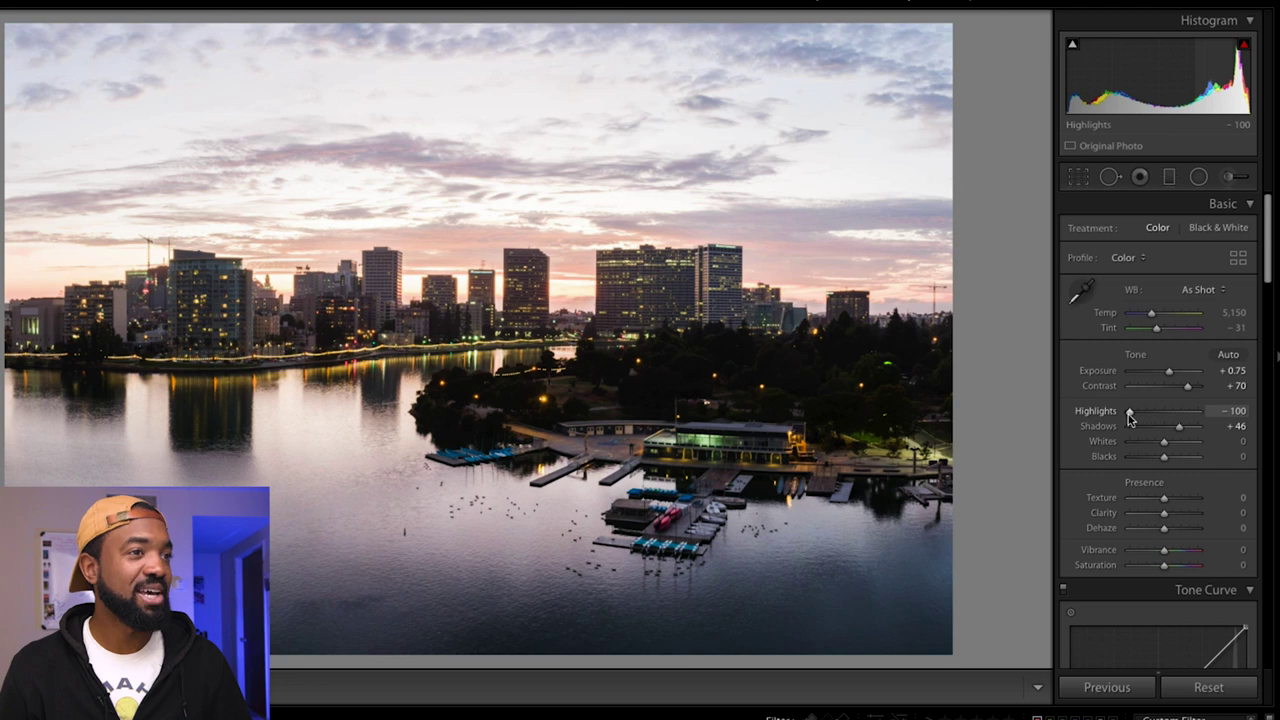
{"action": "scroll", "coordinate": [1090, 508], "scroll_direction": "down", "scroll_amount": 5}
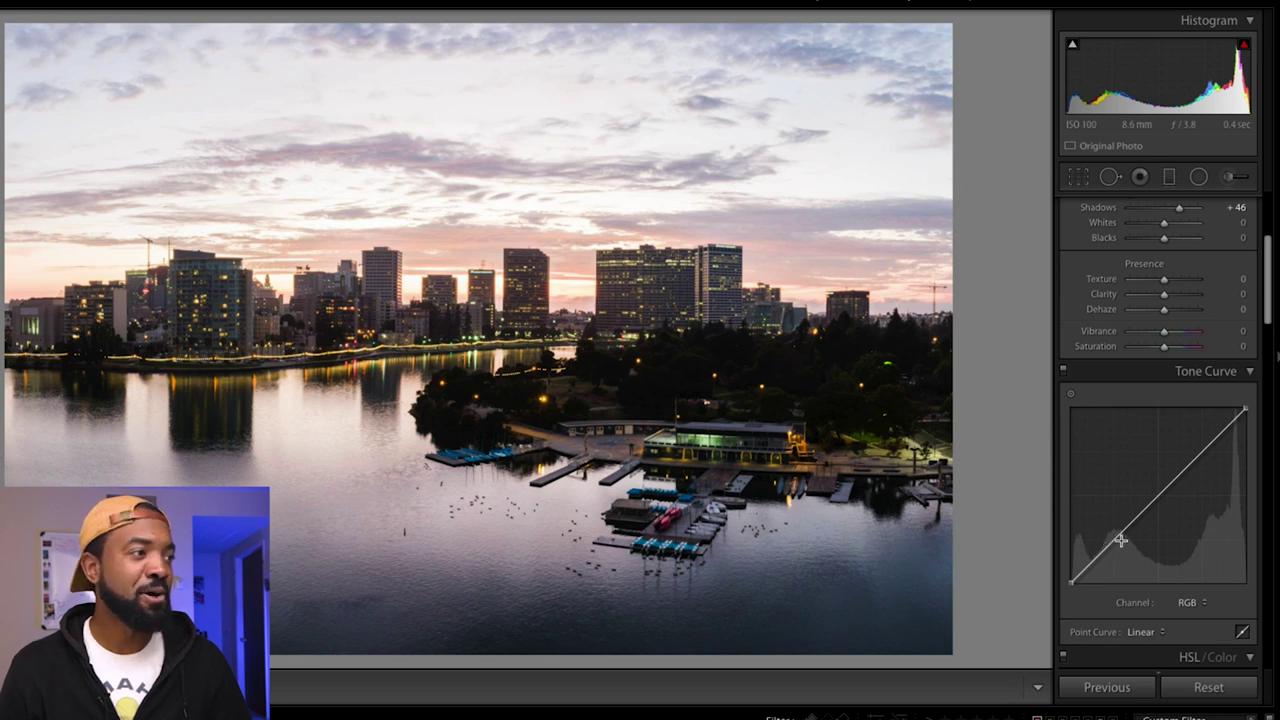
Add a tone curve point slightly lifting the darks and another pulling the upper tones down.
{"action": "left_click_drag", "start_coordinate": [1112, 540], "coordinate": [1114, 538]}
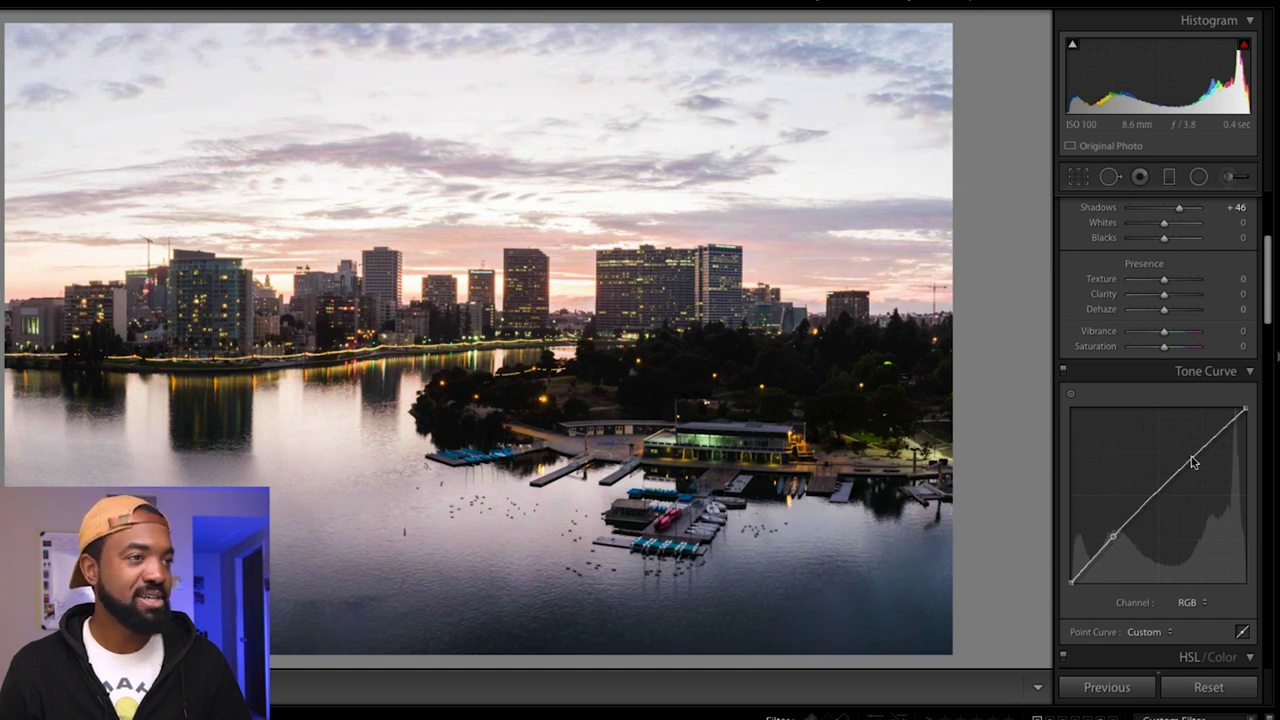
{"action": "left_click_drag", "start_coordinate": [1192, 462], "coordinate": [1197, 468]}
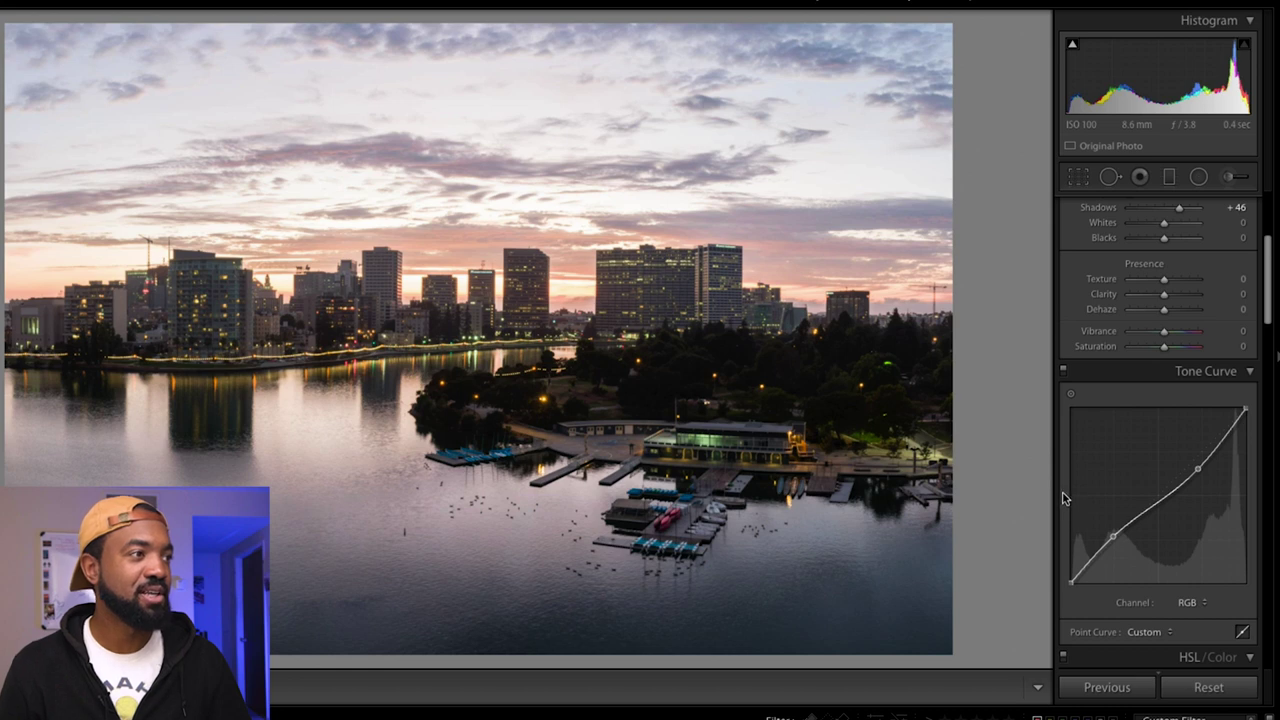
{"action": "scroll", "coordinate": [1061, 497], "scroll_direction": "up", "scroll_amount": 5}
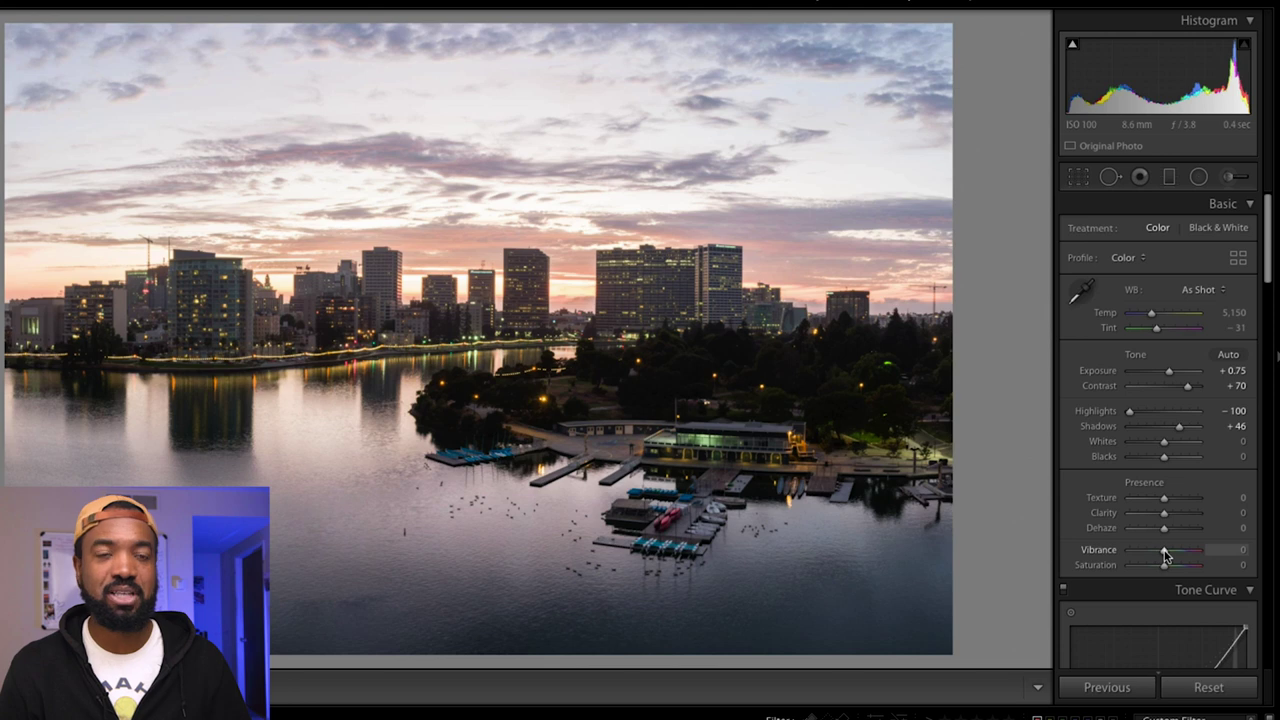
Raise the skyline photo's Vibrance to +29 and Saturation to +36.
{"action": "left_click_drag", "start_coordinate": [1165, 556], "coordinate": [1169, 556]}
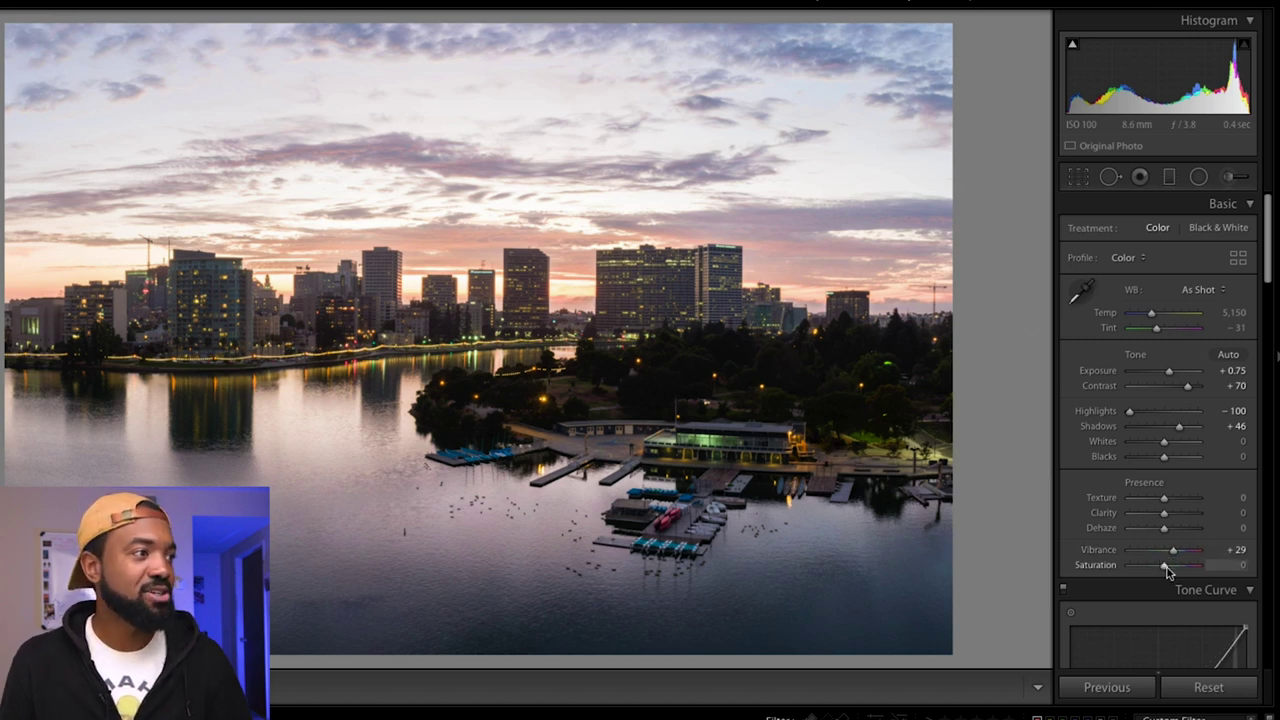
{"action": "left_click_drag", "start_coordinate": [1167, 568], "coordinate": [1176, 572]}
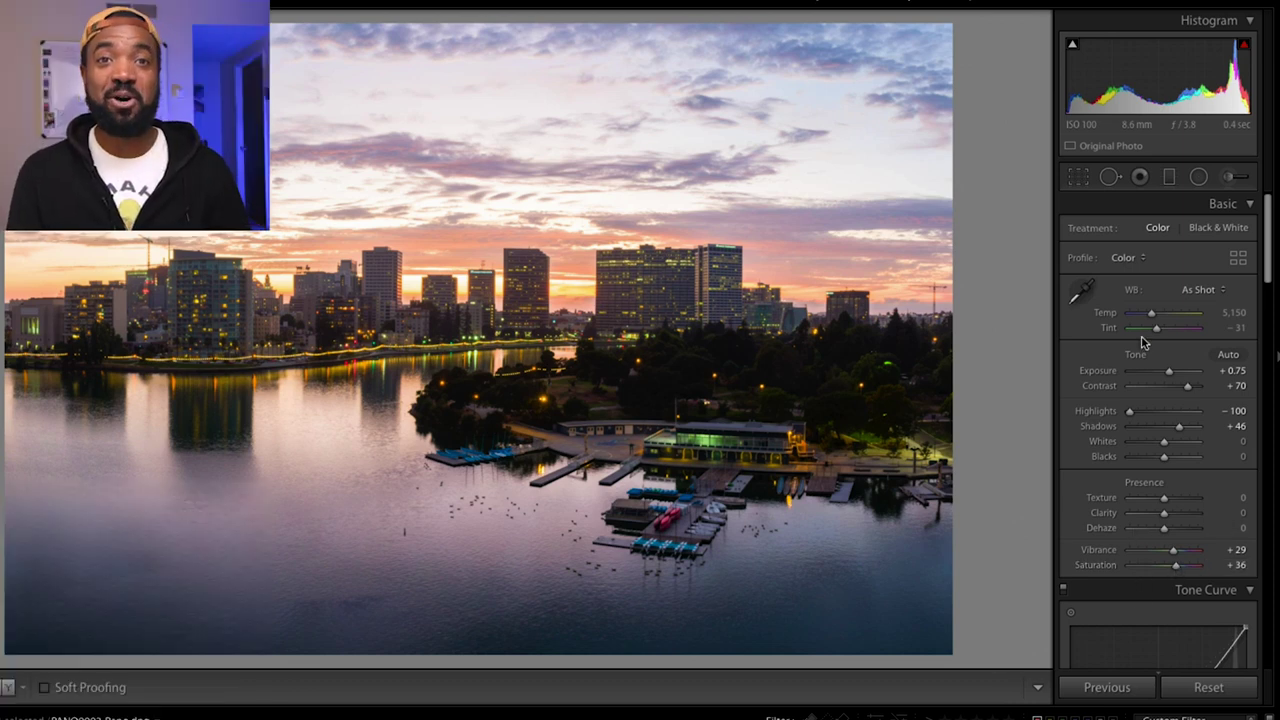
{"action": "left_click", "coordinate": [1171, 179]}
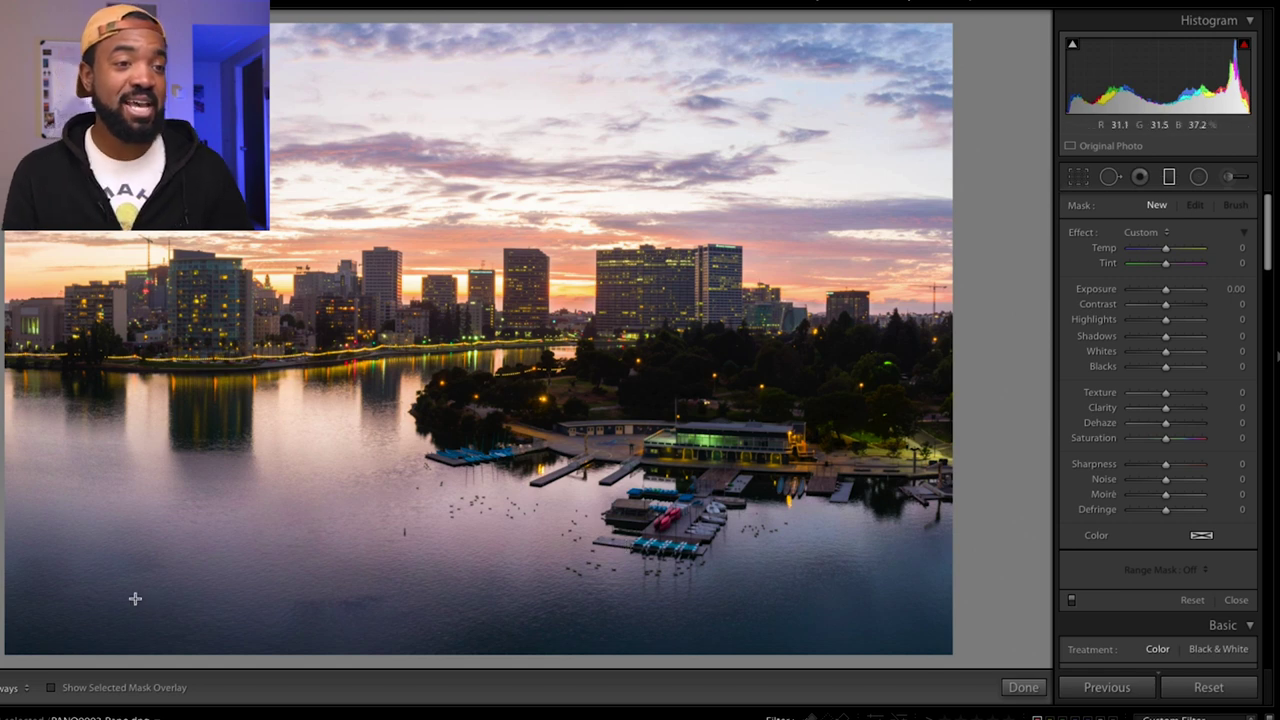
With the mask overlay shown, drag a graduated filter from sky to skyline and tighten its fade.
{"action": "left_click", "coordinate": [60, 689]}
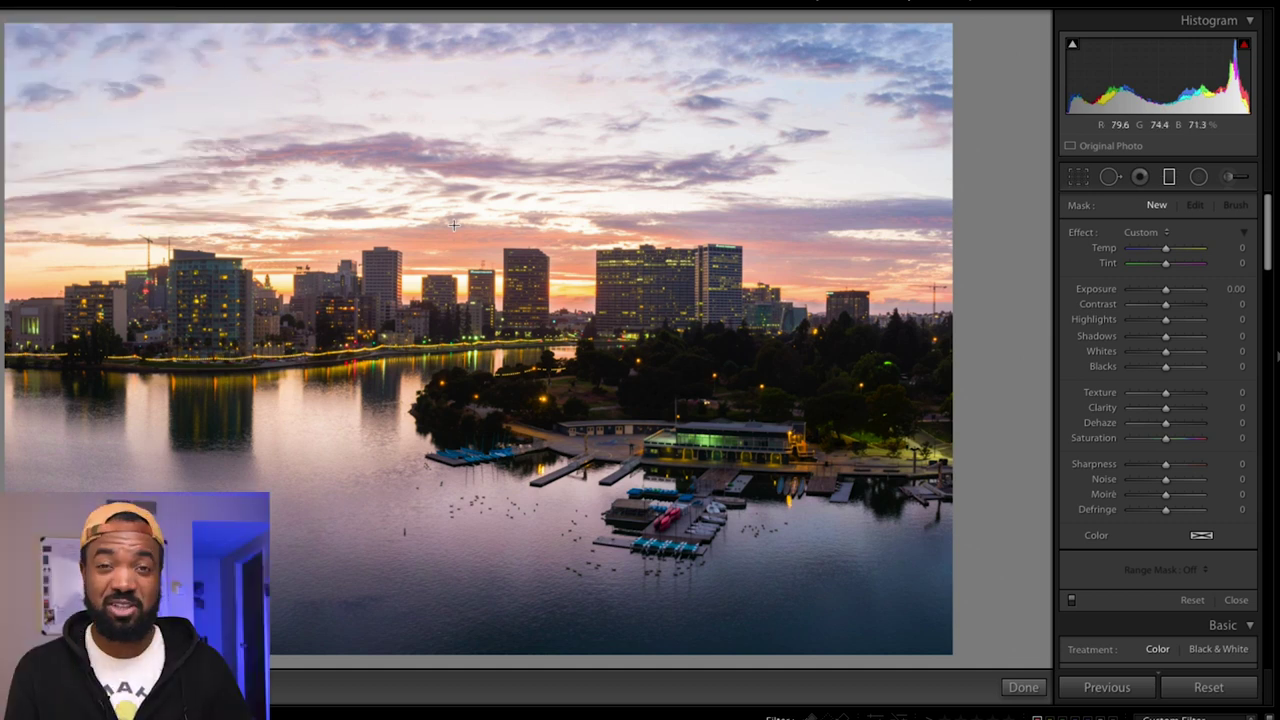
{"action": "left_click_drag", "start_coordinate": [453, 227], "coordinate": [455, 410]}
{"action": "mouse_move", "coordinate": [455, 318]}
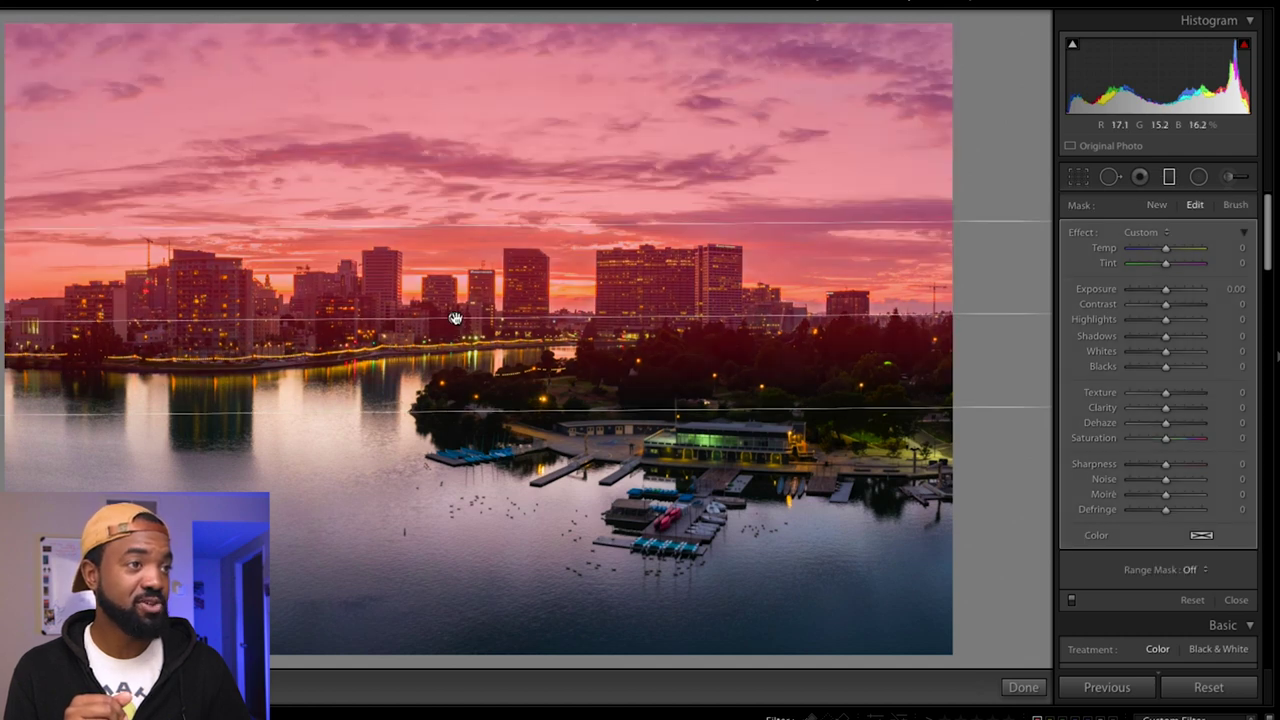
{"action": "left_click_drag", "start_coordinate": [455, 318], "coordinate": [455, 323]}
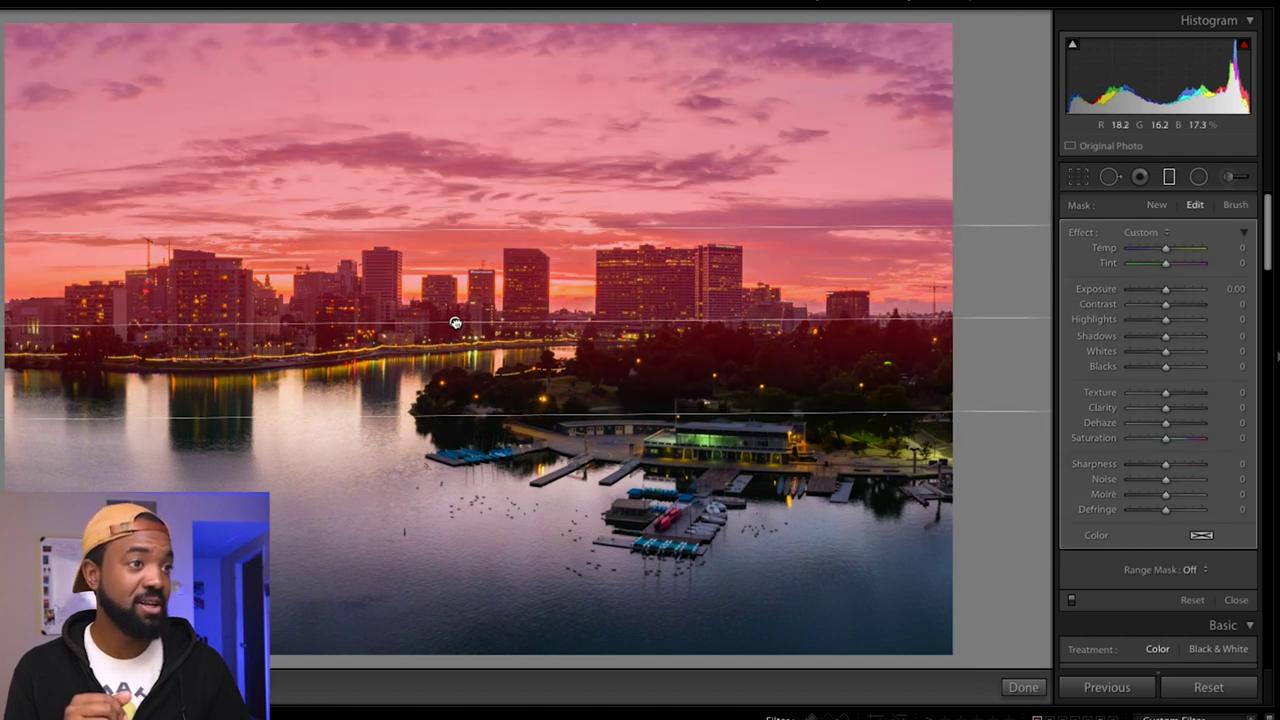
{"action": "left_click_drag", "start_coordinate": [468, 417], "coordinate": [470, 387]}
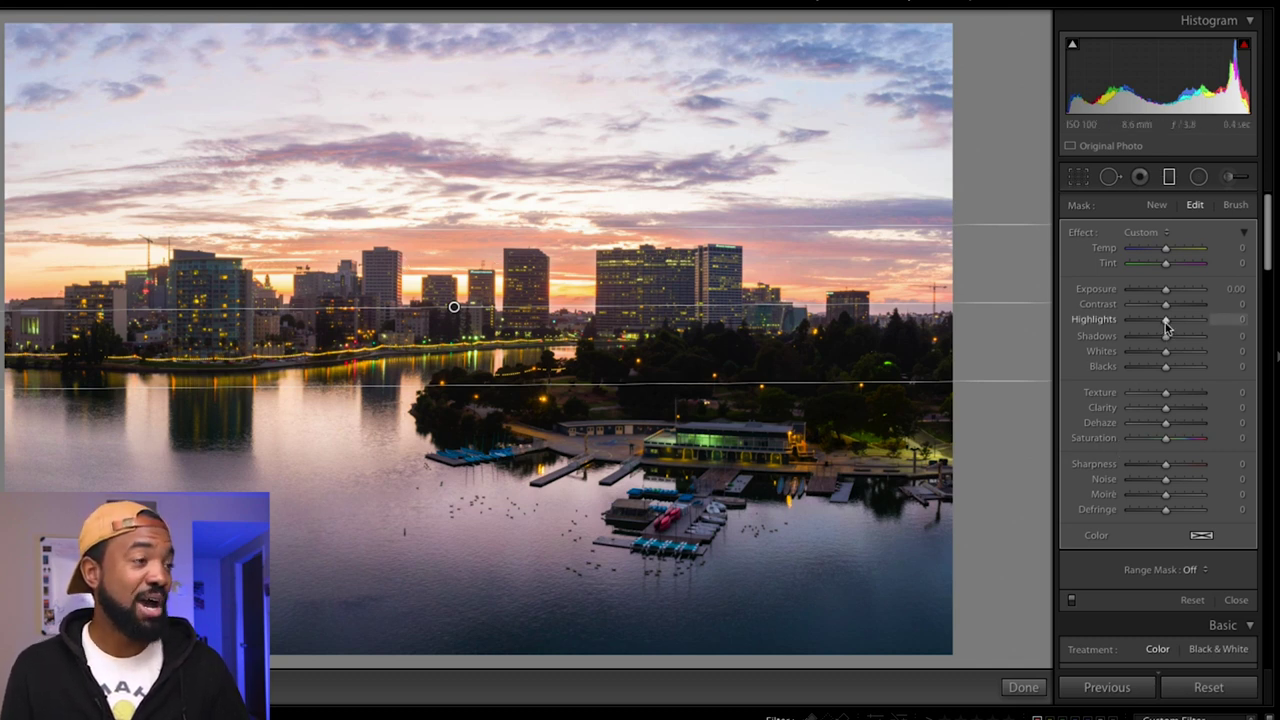
Give the sky filter Highlights -64, Exposure -0.56, Temp -6, Tint 9 and Saturation 15.
{"action": "left_click_drag", "start_coordinate": [1165, 325], "coordinate": [1142, 321]}
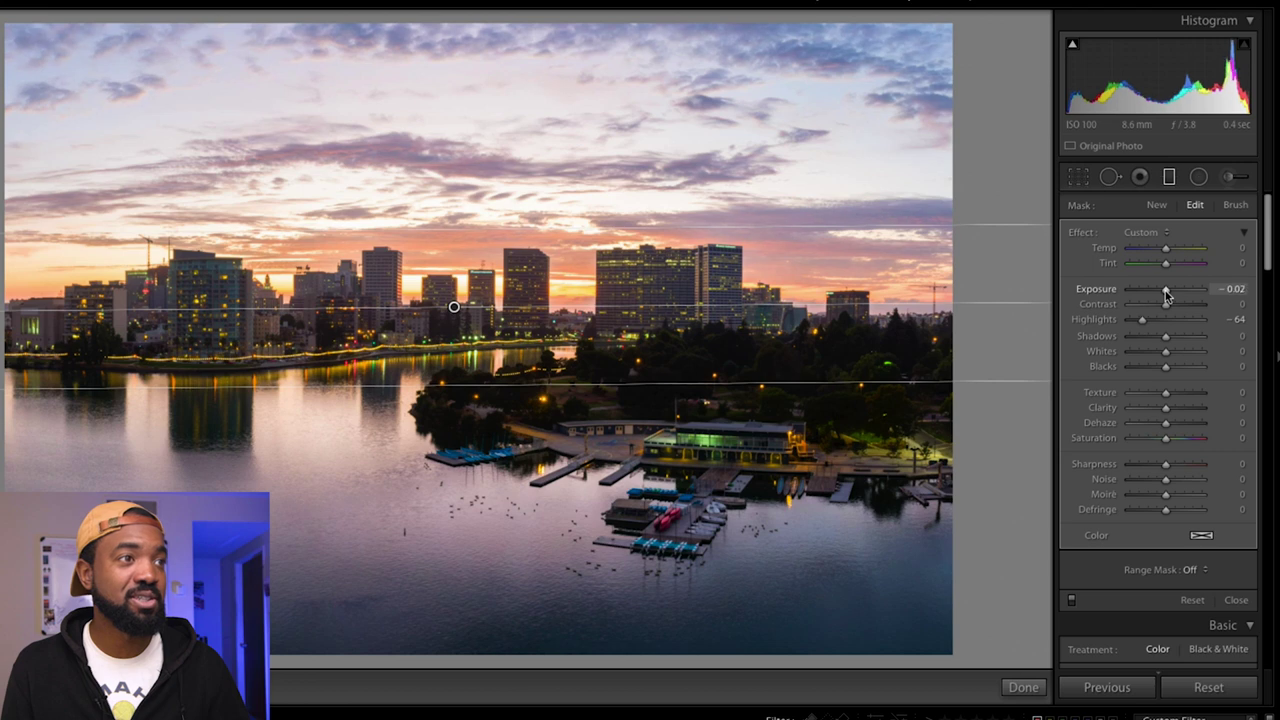
{"action": "left_click_drag", "start_coordinate": [1166, 293], "coordinate": [1161, 294]}
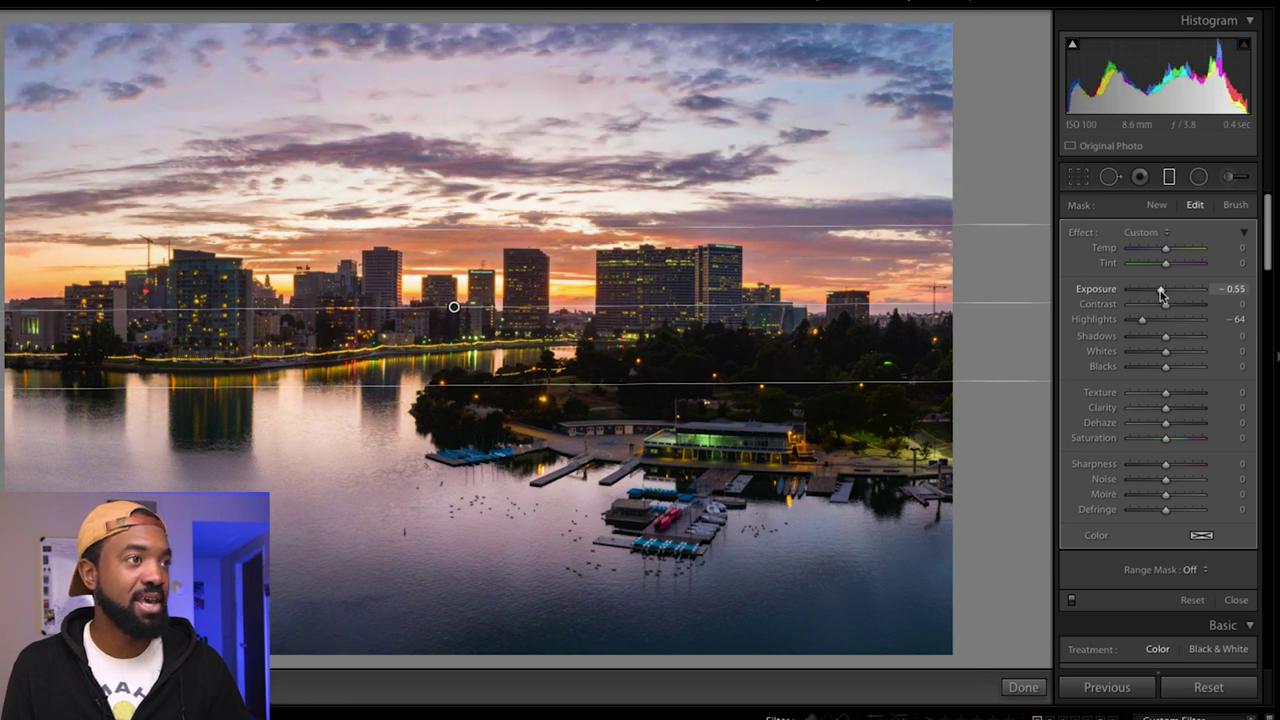
{"action": "left_click_drag", "start_coordinate": [1161, 293], "coordinate": [1158, 277]}
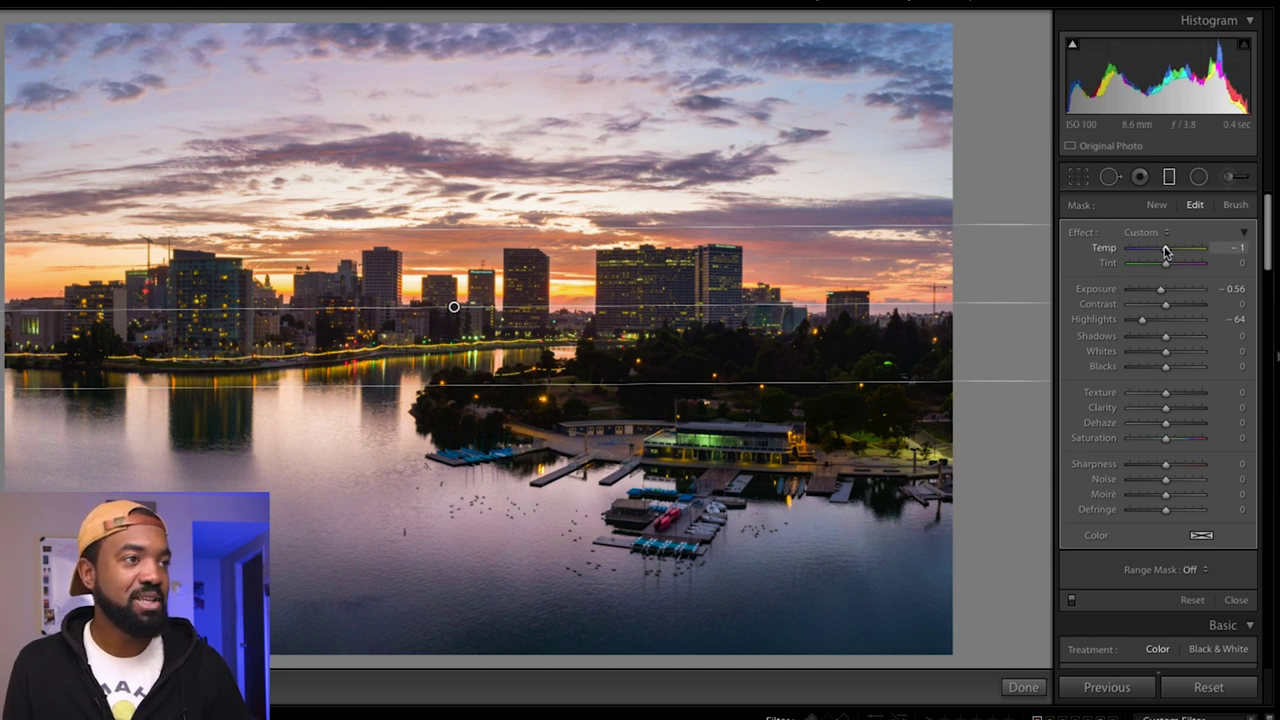
{"action": "left_click_drag", "start_coordinate": [1165, 252], "coordinate": [1163, 252]}
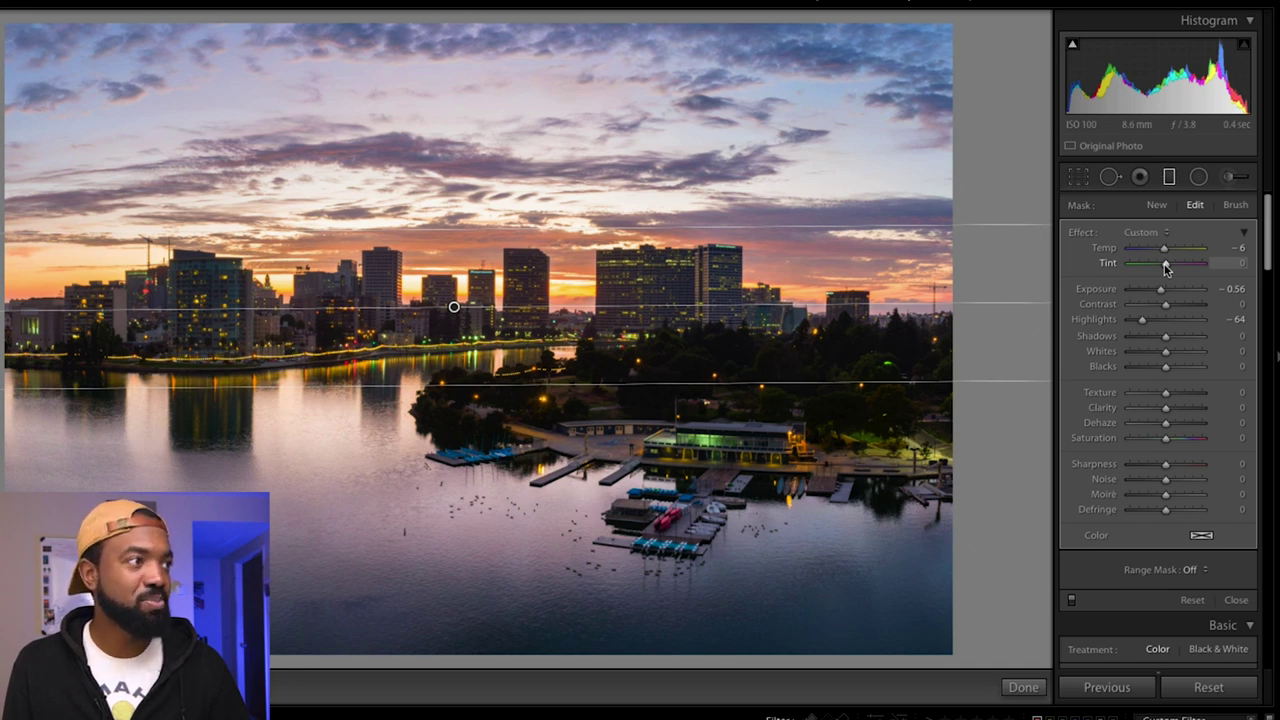
{"action": "left_click_drag", "start_coordinate": [1165, 269], "coordinate": [1167, 268]}
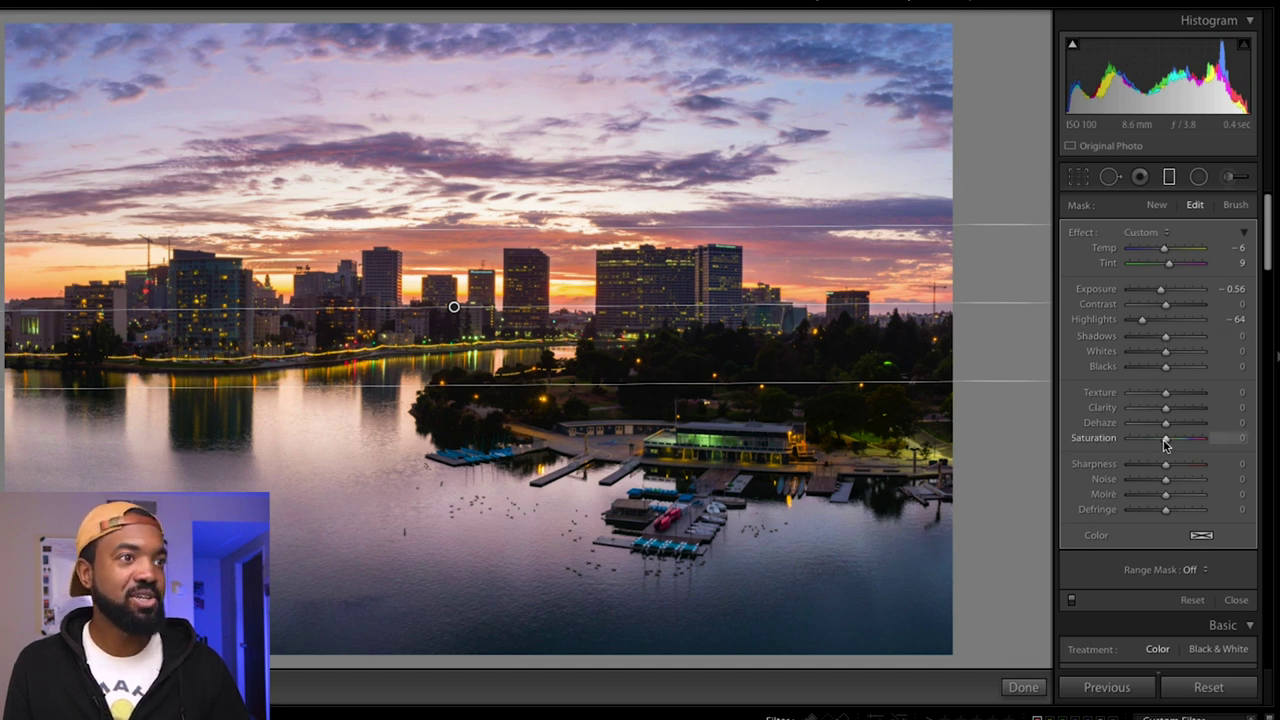
{"action": "left_click_drag", "start_coordinate": [1165, 444], "coordinate": [1169, 444]}
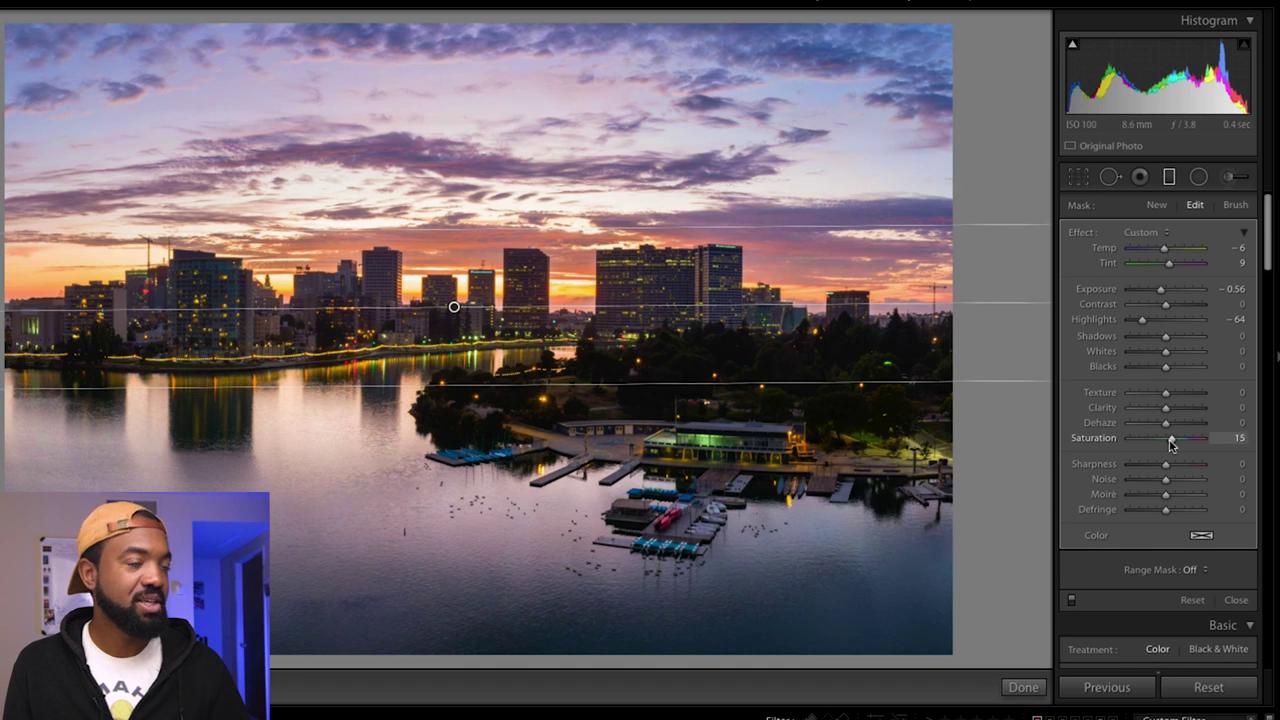
Toggle the sky filter off and on to compare, then confirm it with Done.
{"action": "left_click", "coordinate": [1071, 600]}
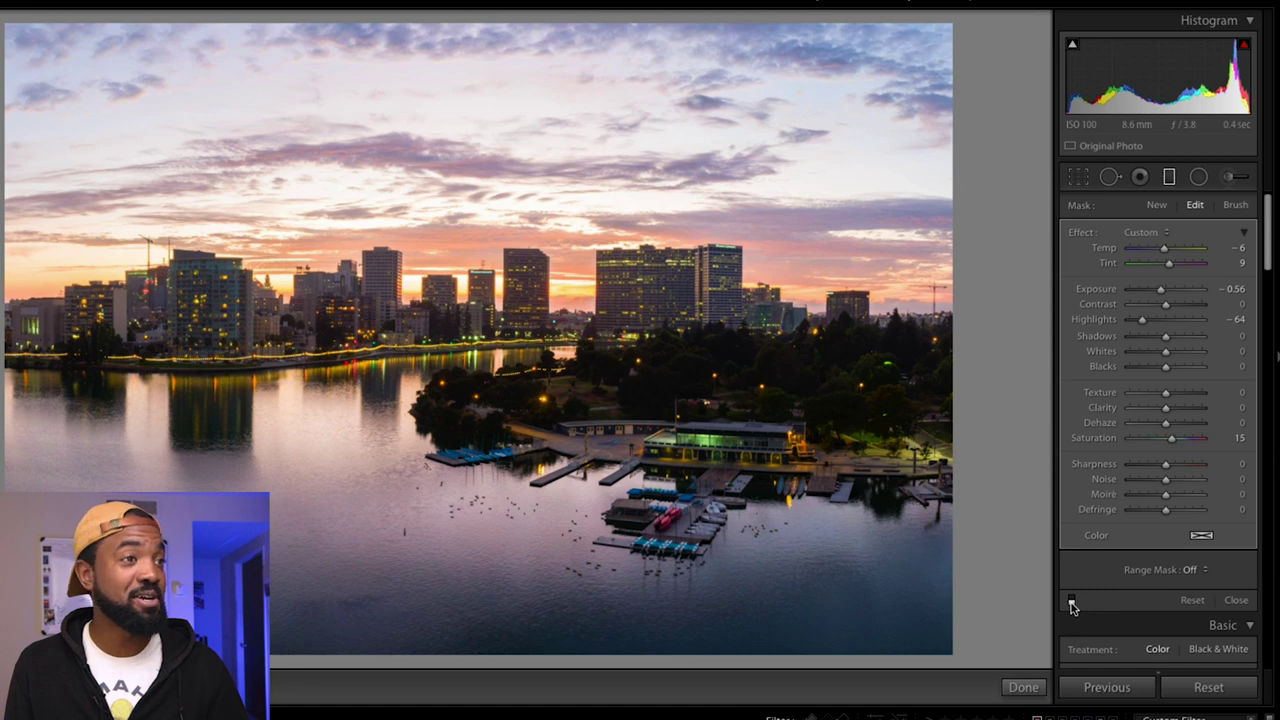
{"action": "left_click", "coordinate": [1071, 600]}
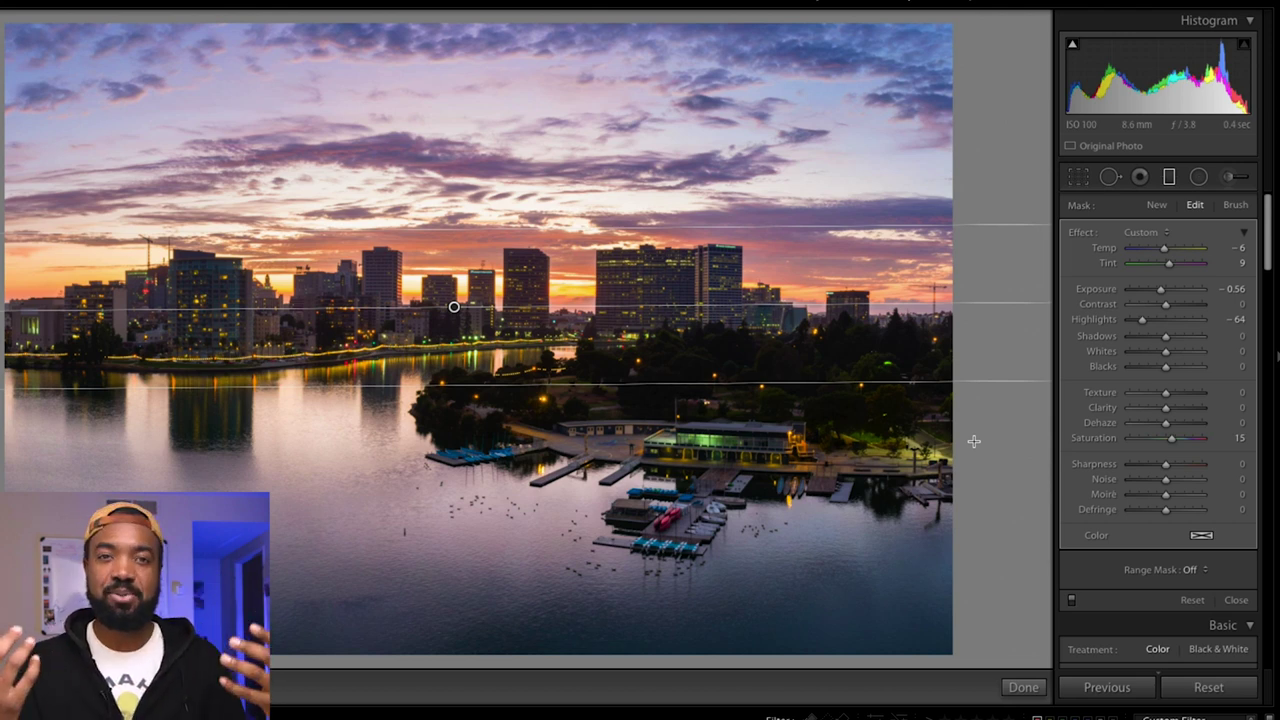
{"action": "left_click", "coordinate": [1021, 687]}
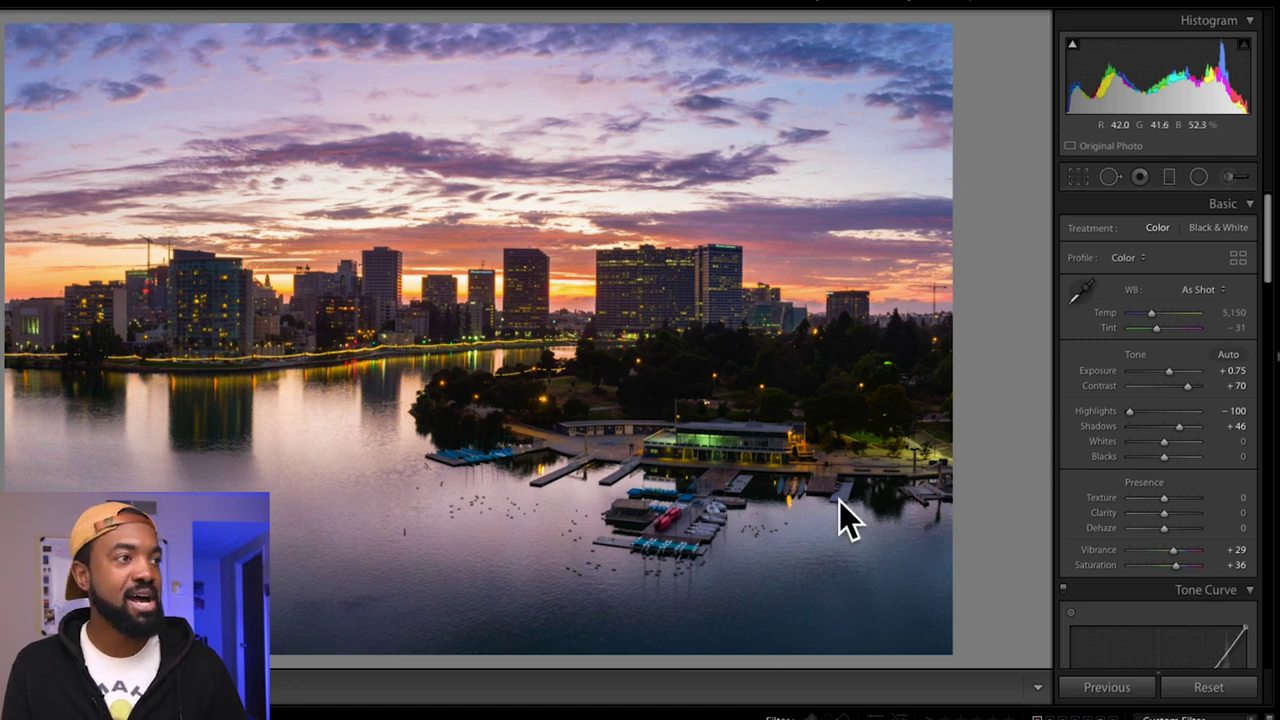
{"action": "left_click", "coordinate": [1230, 178]}
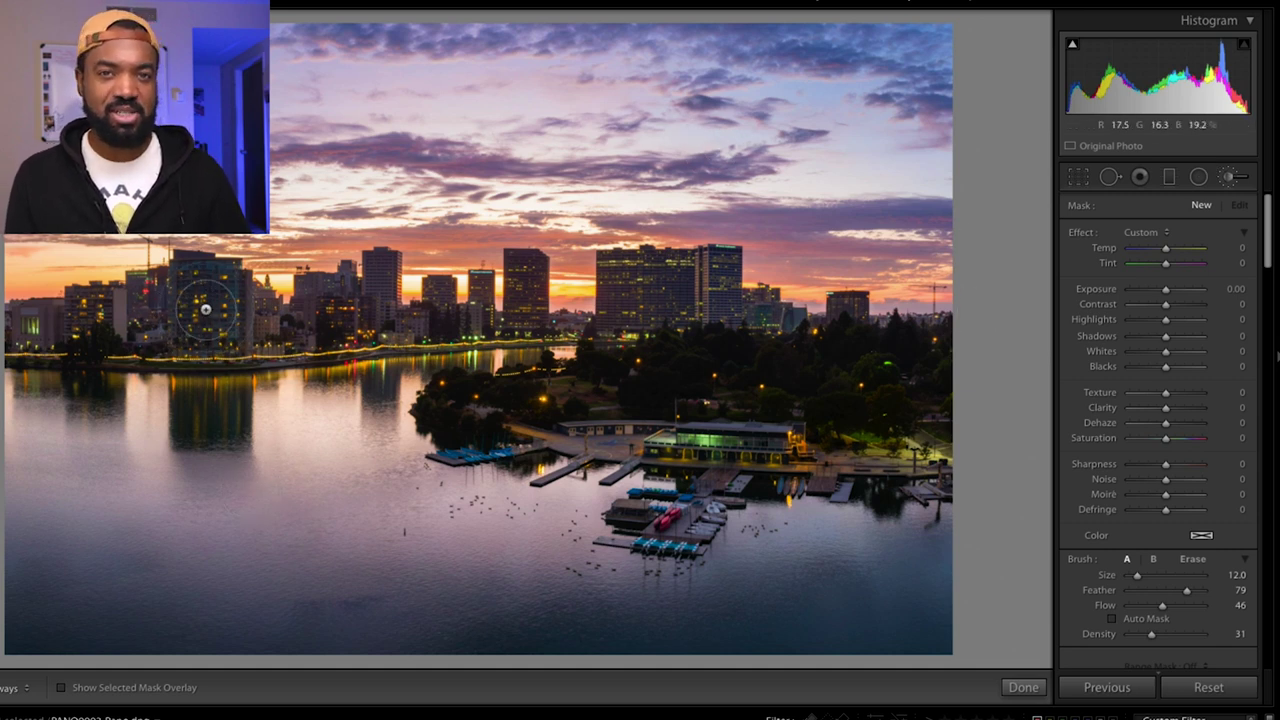
Show the brush mask overlay and shrink the adjustment brush to about size 9.
{"action": "left_click", "coordinate": [62, 688]}
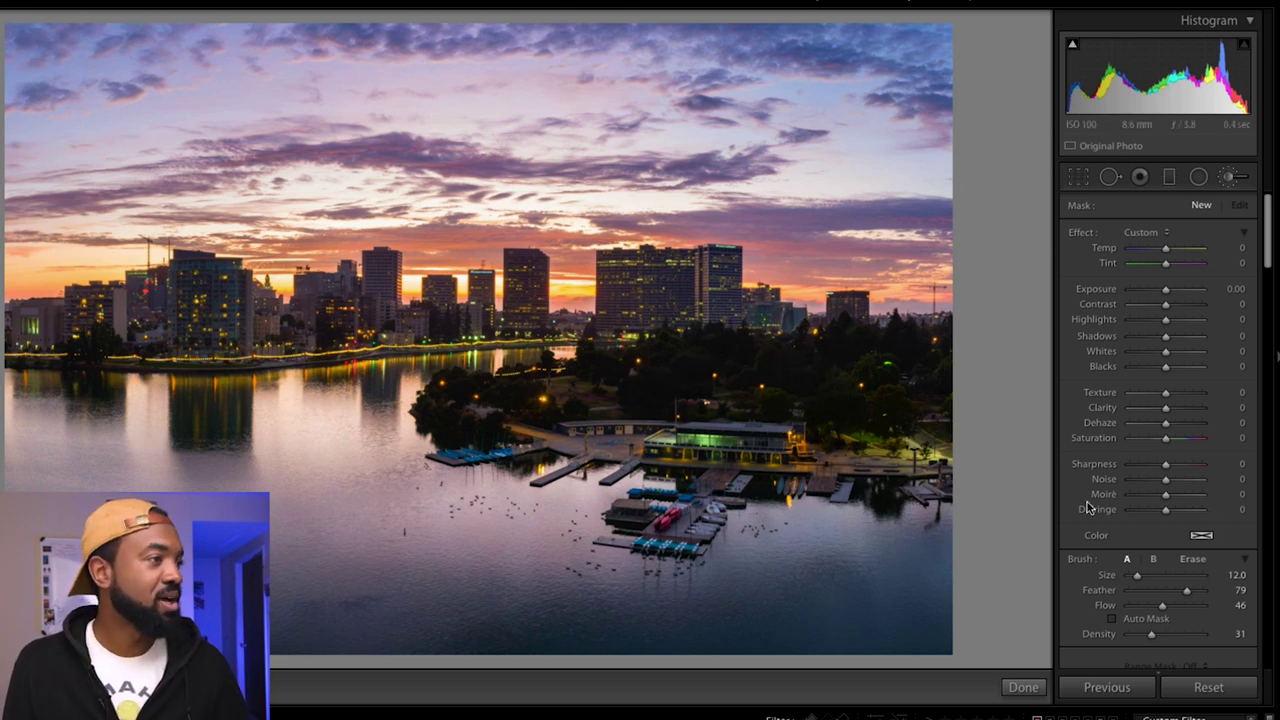
{"action": "scroll", "coordinate": [1088, 507], "scroll_direction": "down", "scroll_amount": 2}
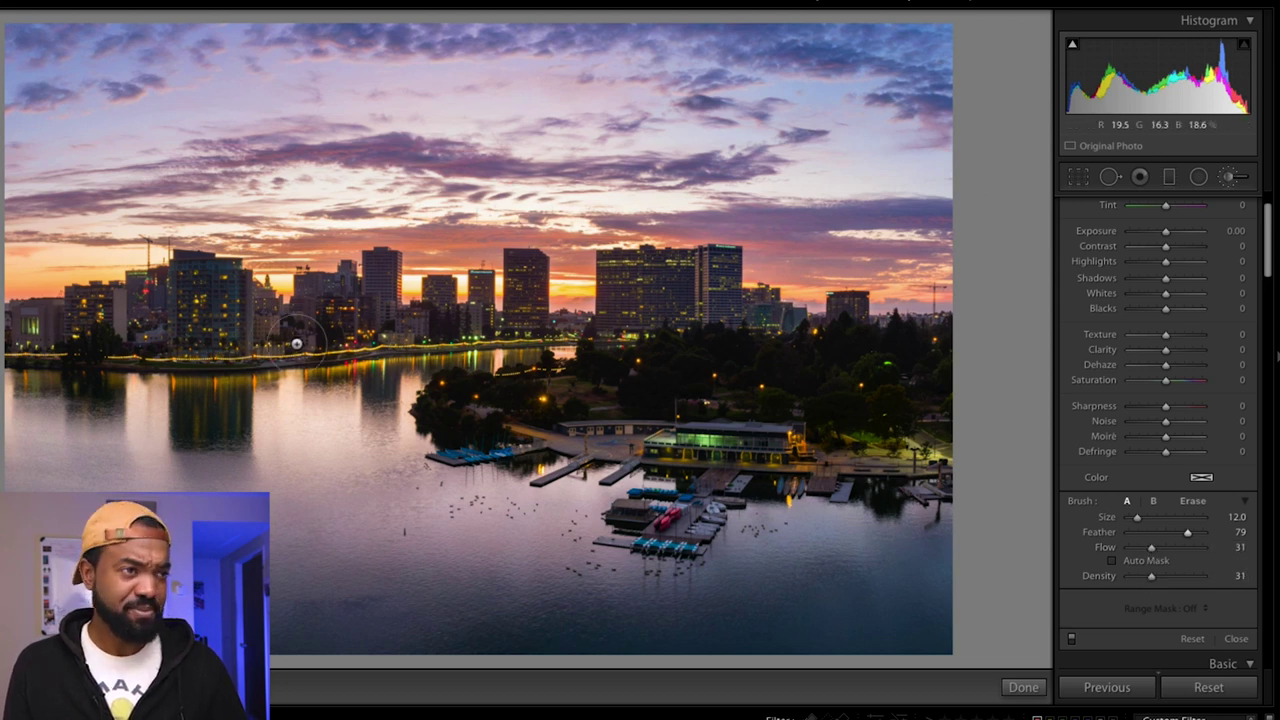
{"action": "scroll", "coordinate": [285, 355], "scroll_direction": "down", "scroll_amount": 3}
{"action": "scroll", "coordinate": [219, 386], "scroll_direction": "down", "scroll_amount": 2}
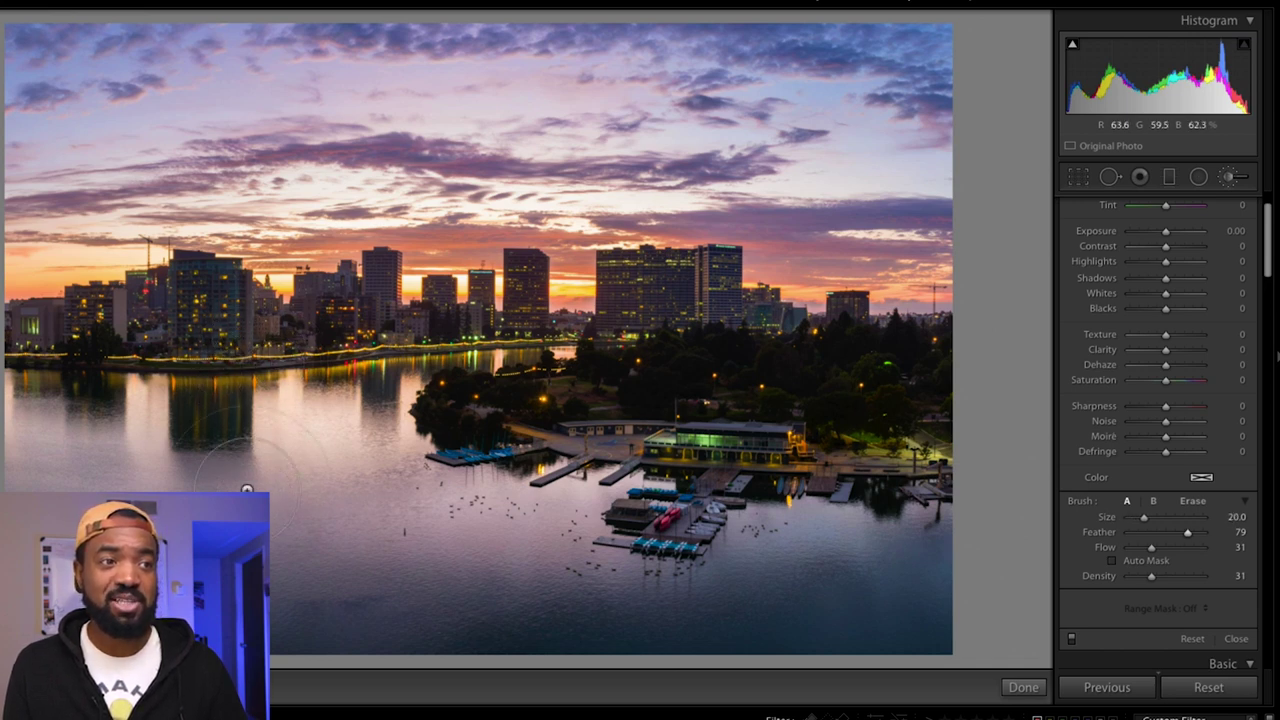
{"action": "scroll", "coordinate": [218, 350], "scroll_direction": "down", "scroll_amount": 5}
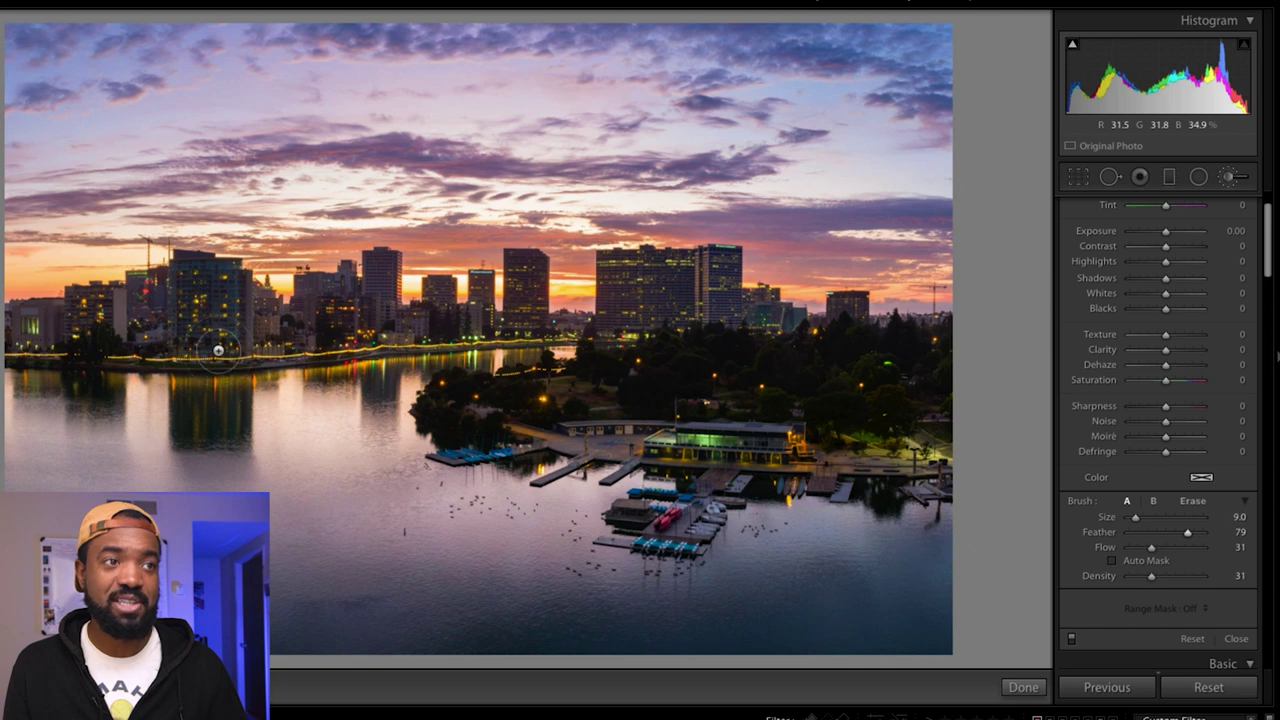
{"action": "scroll", "coordinate": [218, 350], "scroll_direction": "down", "scroll_amount": 1}
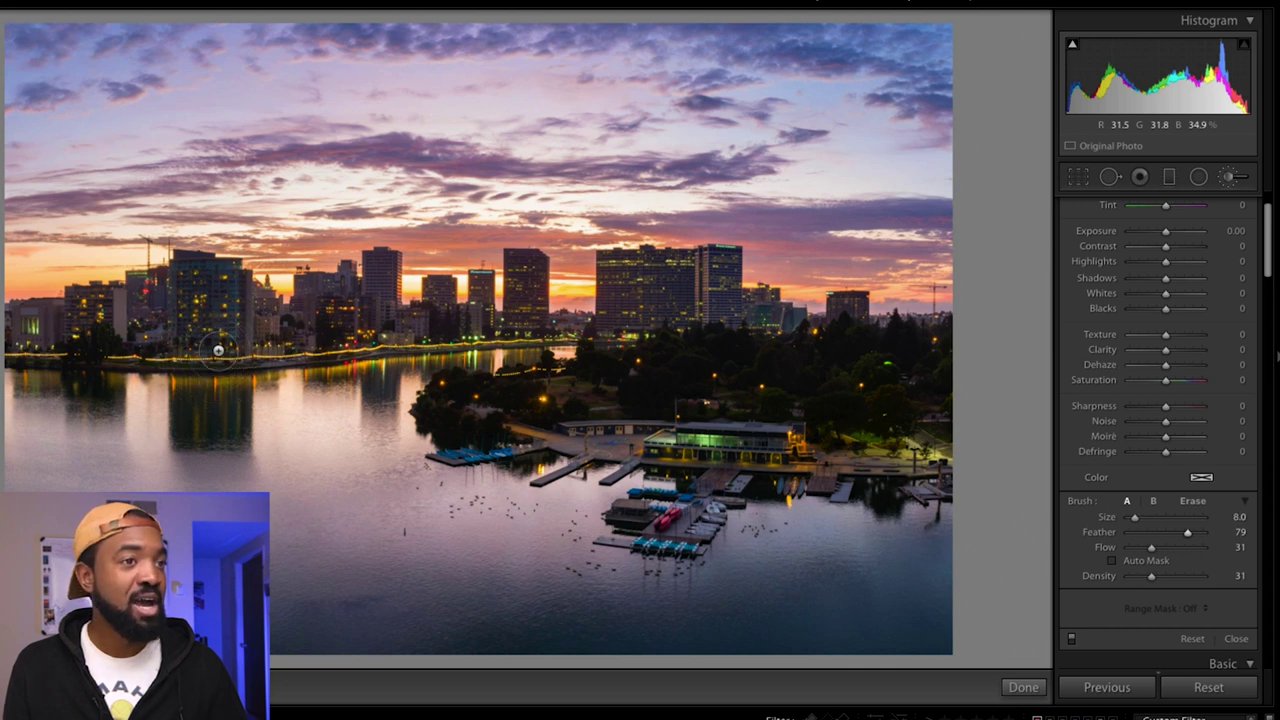
{"action": "scroll", "coordinate": [221, 330], "scroll_direction": "up", "scroll_amount": 1}
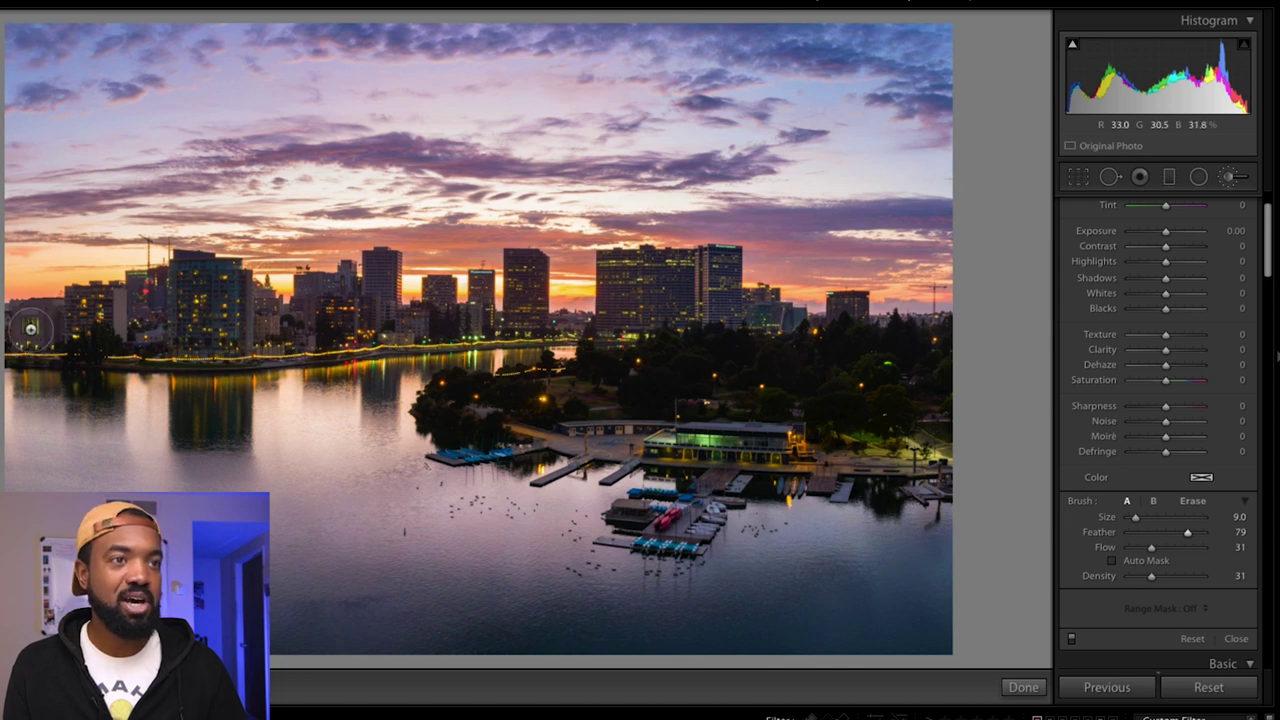
Paint the brush mask over the left skyline buildings and the trees left of the marina.
{"action": "scroll", "coordinate": [399, 318], "scroll_direction": "down", "scroll_amount": 1}
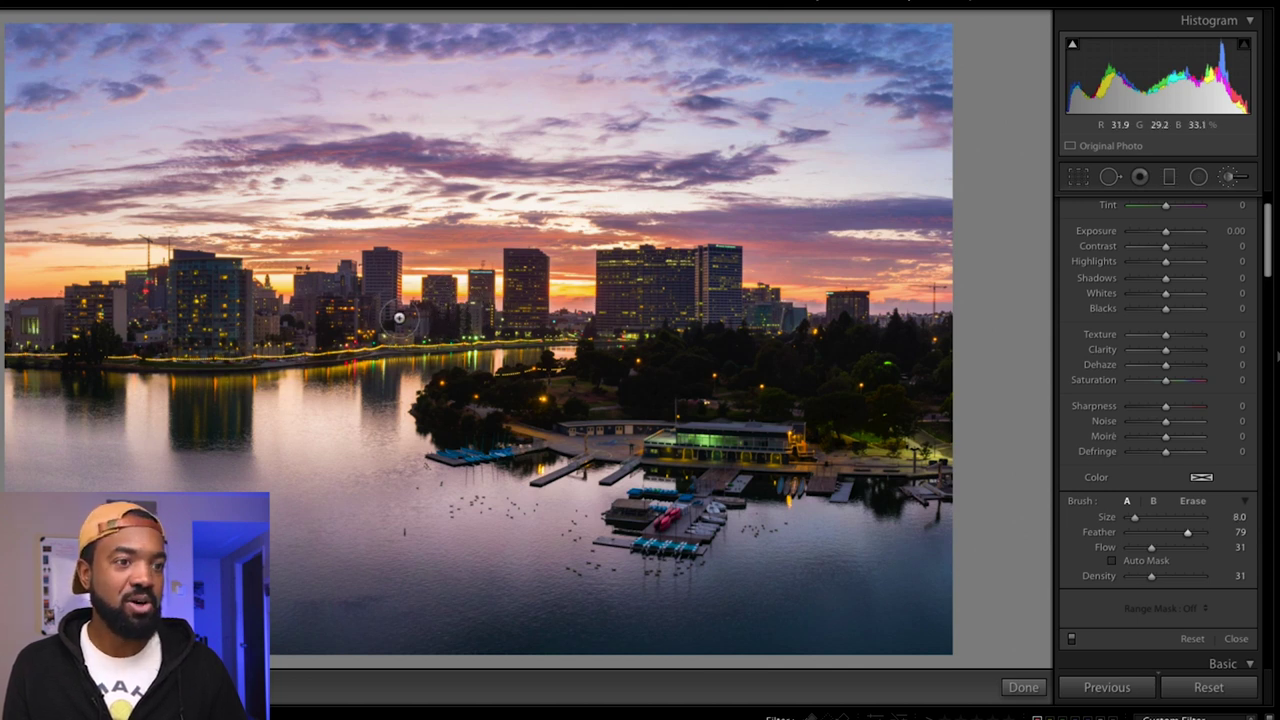
{"action": "scroll", "coordinate": [51, 318], "scroll_direction": "up", "scroll_amount": 2}
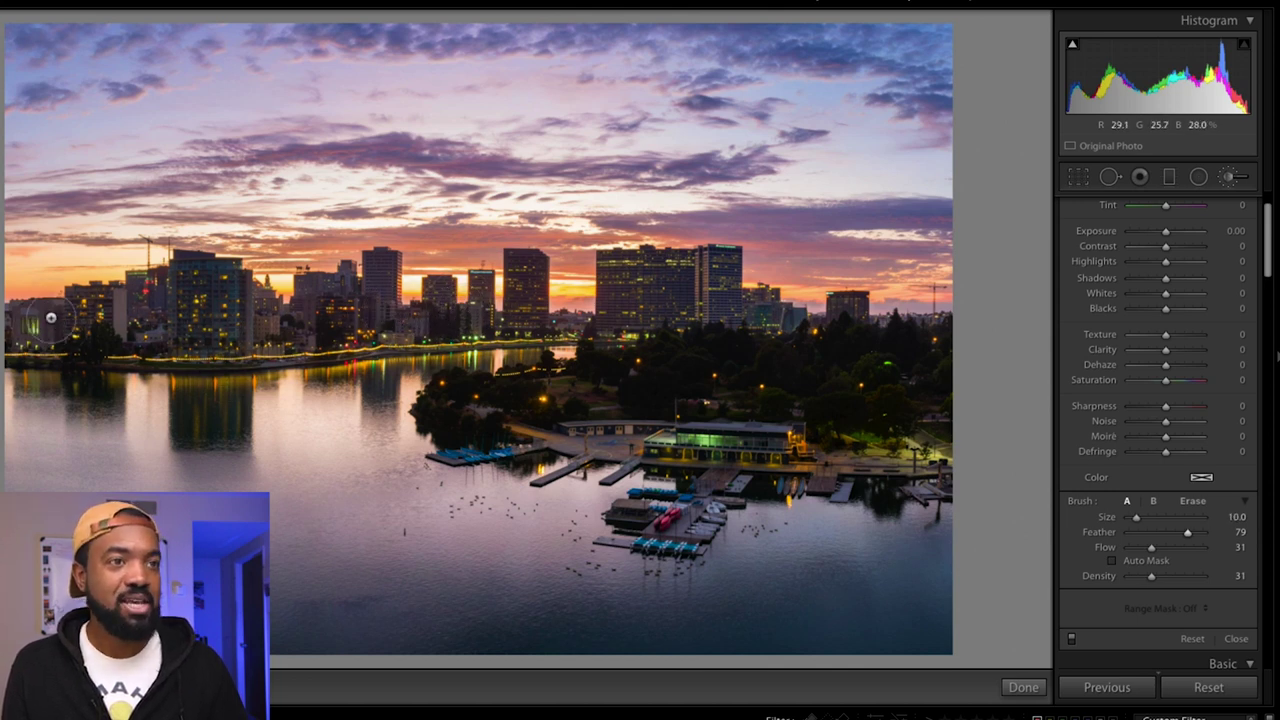
{"action": "scroll", "coordinate": [58, 320], "scroll_direction": "down", "scroll_amount": 1}
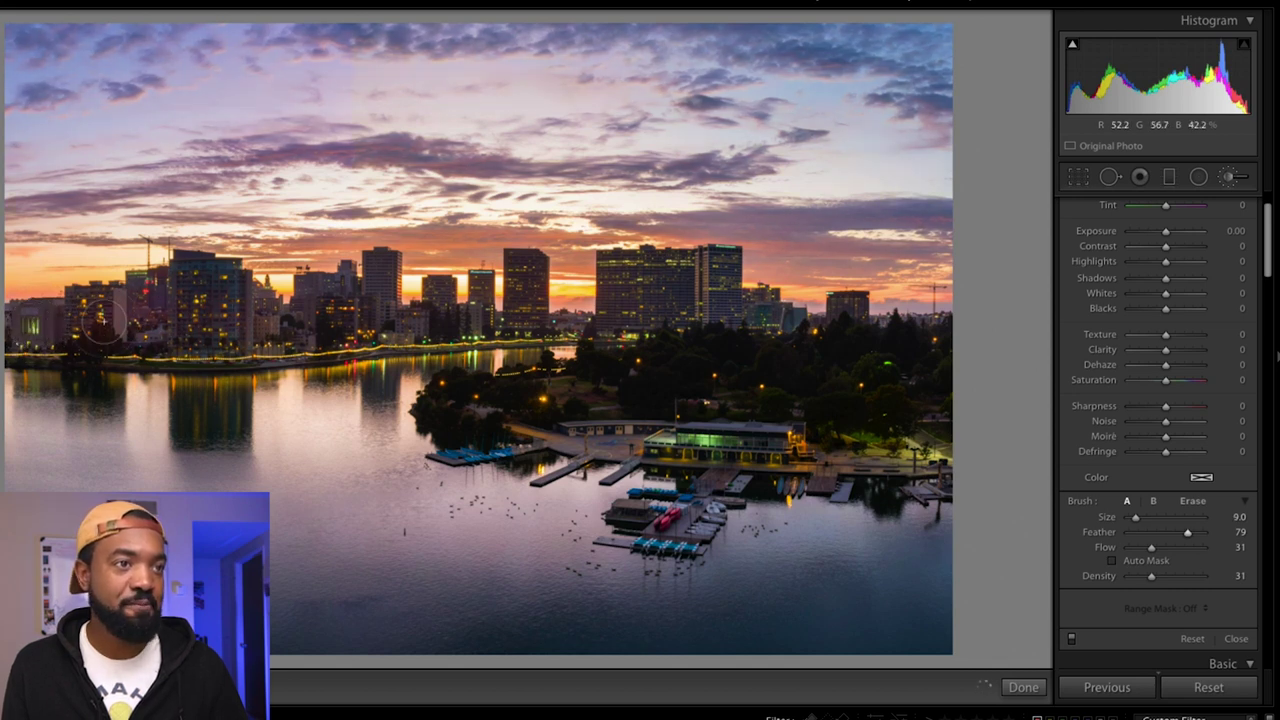
{"action": "mouse_move", "coordinate": [105, 318]}
{"action": "left_mouse_down"}
{"action": "mouse_move", "coordinate": [229, 333]}
{"action": "mouse_move", "coordinate": [45, 333]}
{"action": "mouse_move", "coordinate": [100, 326]}
{"action": "left_mouse_up"}
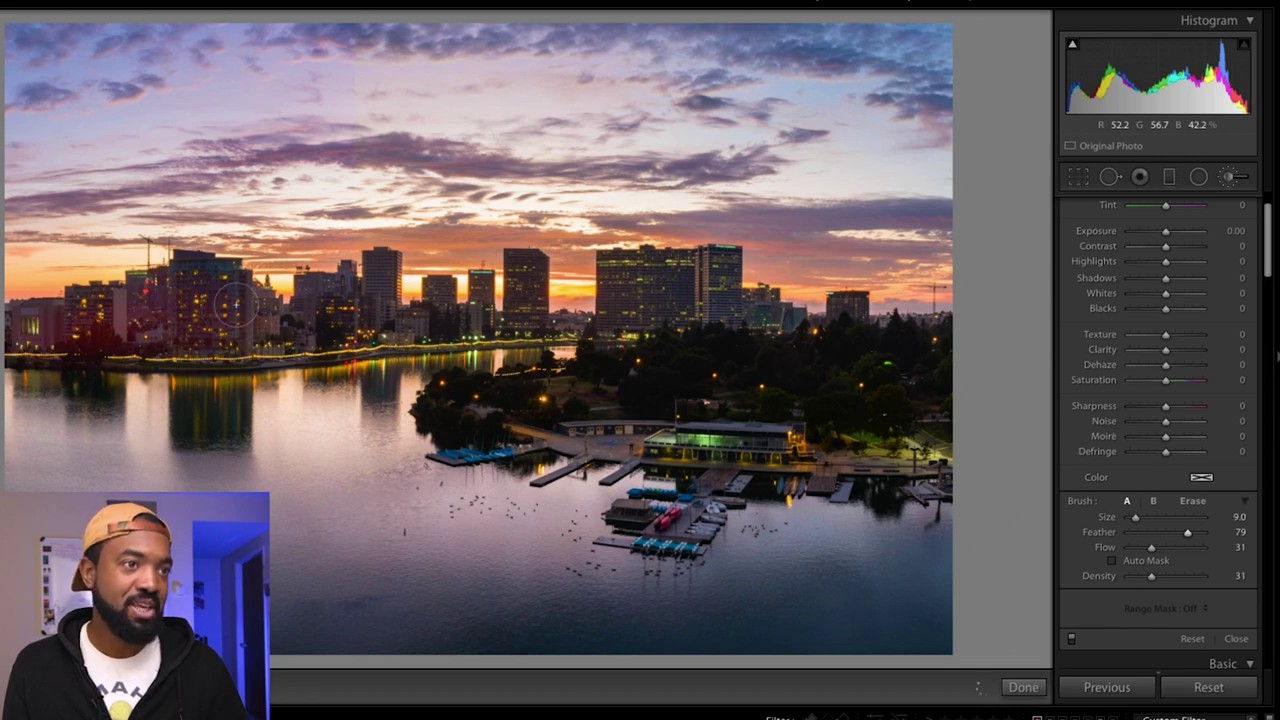
{"action": "mouse_move", "coordinate": [232, 326]}
{"action": "left_mouse_down"}
{"action": "mouse_move", "coordinate": [313, 330]}
{"action": "mouse_move", "coordinate": [330, 307]}
{"action": "mouse_move", "coordinate": [330, 319]}
{"action": "mouse_move", "coordinate": [457, 329]}
{"action": "mouse_move", "coordinate": [404, 318]}
{"action": "mouse_move", "coordinate": [417, 318]}
{"action": "mouse_move", "coordinate": [380, 282]}
{"action": "left_mouse_up"}
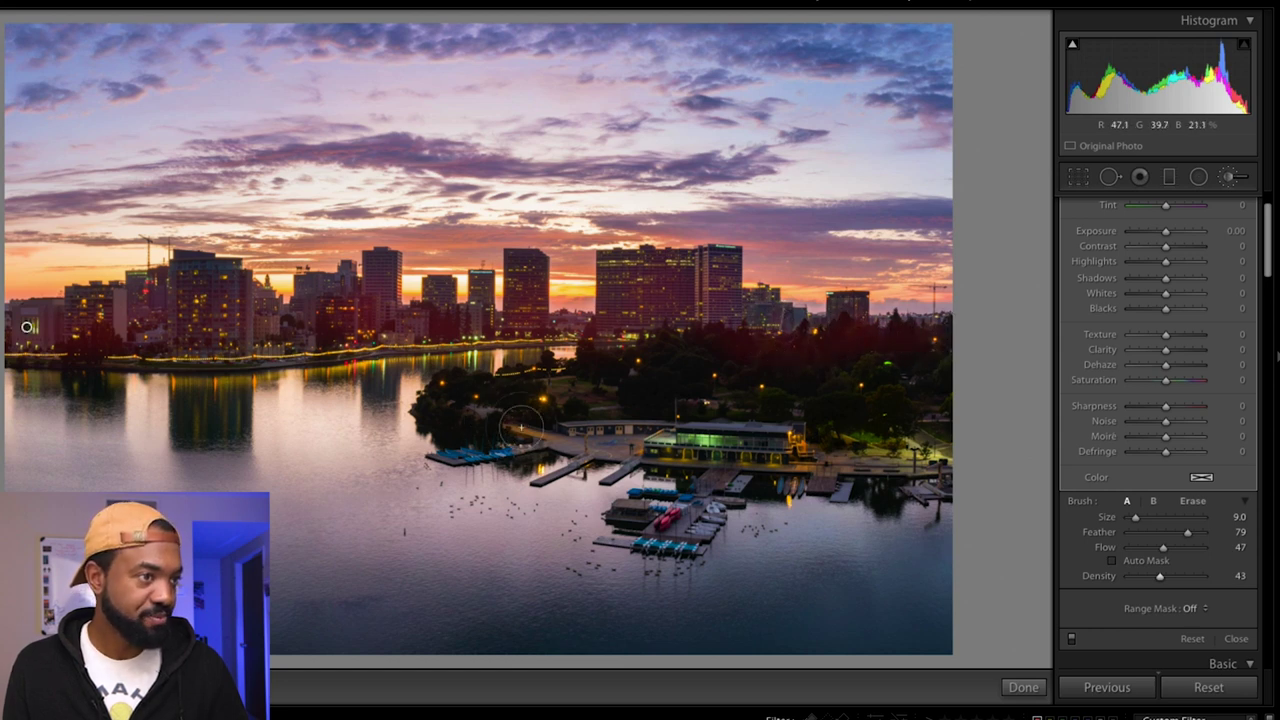
{"action": "mouse_move", "coordinate": [520, 428]}
{"action": "left_mouse_down"}
{"action": "mouse_move", "coordinate": [438, 421]}
{"action": "mouse_move", "coordinate": [505, 421]}
{"action": "mouse_move", "coordinate": [524, 387]}
{"action": "mouse_move", "coordinate": [455, 394]}
{"action": "mouse_move", "coordinate": [439, 409]}
{"action": "mouse_move", "coordinate": [499, 410]}
{"action": "mouse_move", "coordinate": [448, 399]}
{"action": "left_mouse_up"}
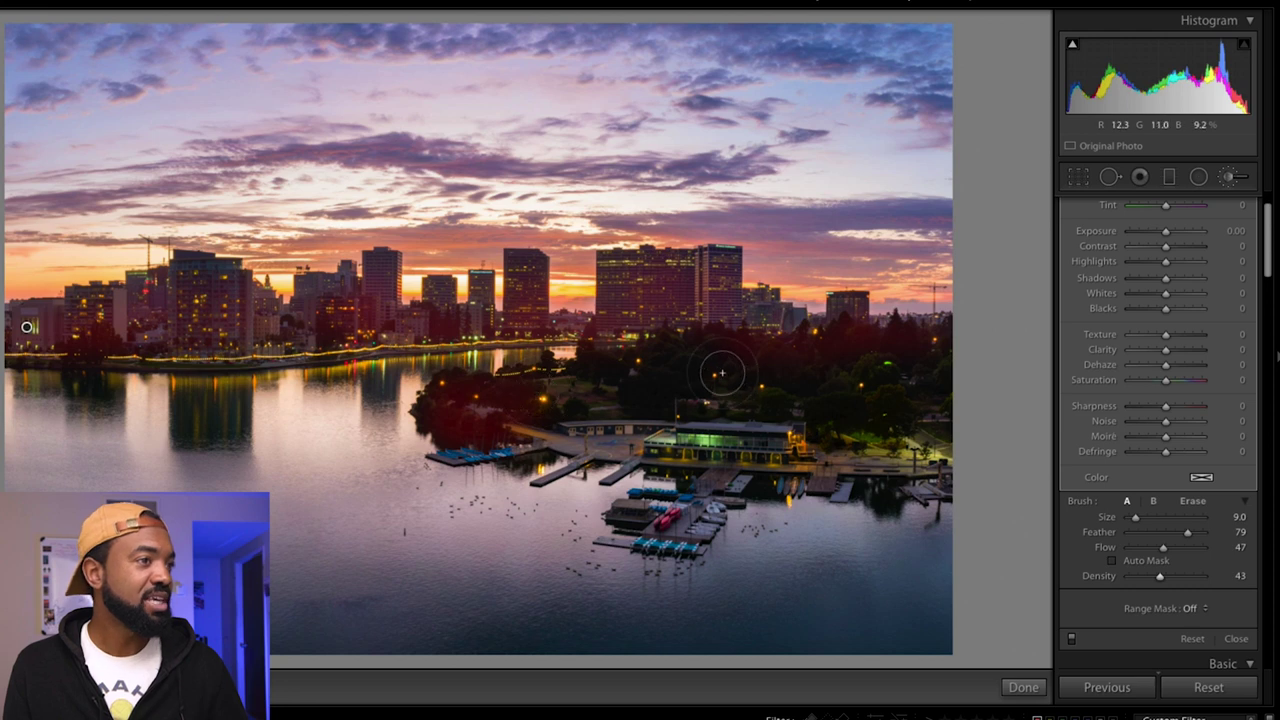
Extend the mask over the trees above the marina and the boathouse at brush flow 34.
{"action": "scroll", "coordinate": [720, 375], "scroll_direction": "up", "scroll_amount": 3}
{"action": "mouse_move", "coordinate": [674, 374]}
{"action": "left_mouse_down"}
{"action": "mouse_move", "coordinate": [619, 389]}
{"action": "mouse_move", "coordinate": [718, 381]}
{"action": "mouse_move", "coordinate": [609, 405]}
{"action": "mouse_move", "coordinate": [593, 391]}
{"action": "mouse_move", "coordinate": [594, 369]}
{"action": "mouse_move", "coordinate": [768, 344]}
{"action": "mouse_move", "coordinate": [713, 381]}
{"action": "mouse_move", "coordinate": [848, 383]}
{"action": "mouse_move", "coordinate": [867, 411]}
{"action": "mouse_move", "coordinate": [791, 407]}
{"action": "mouse_move", "coordinate": [749, 388]}
{"action": "mouse_move", "coordinate": [905, 396]}
{"action": "mouse_move", "coordinate": [885, 407]}
{"action": "mouse_move", "coordinate": [882, 372]}
{"action": "mouse_move", "coordinate": [896, 370]}
{"action": "mouse_move", "coordinate": [882, 403]}
{"action": "mouse_move", "coordinate": [917, 381]}
{"action": "left_mouse_up"}
{"action": "key", "text": "bracketleft"}
{"action": "key", "text": "bracketleft"}
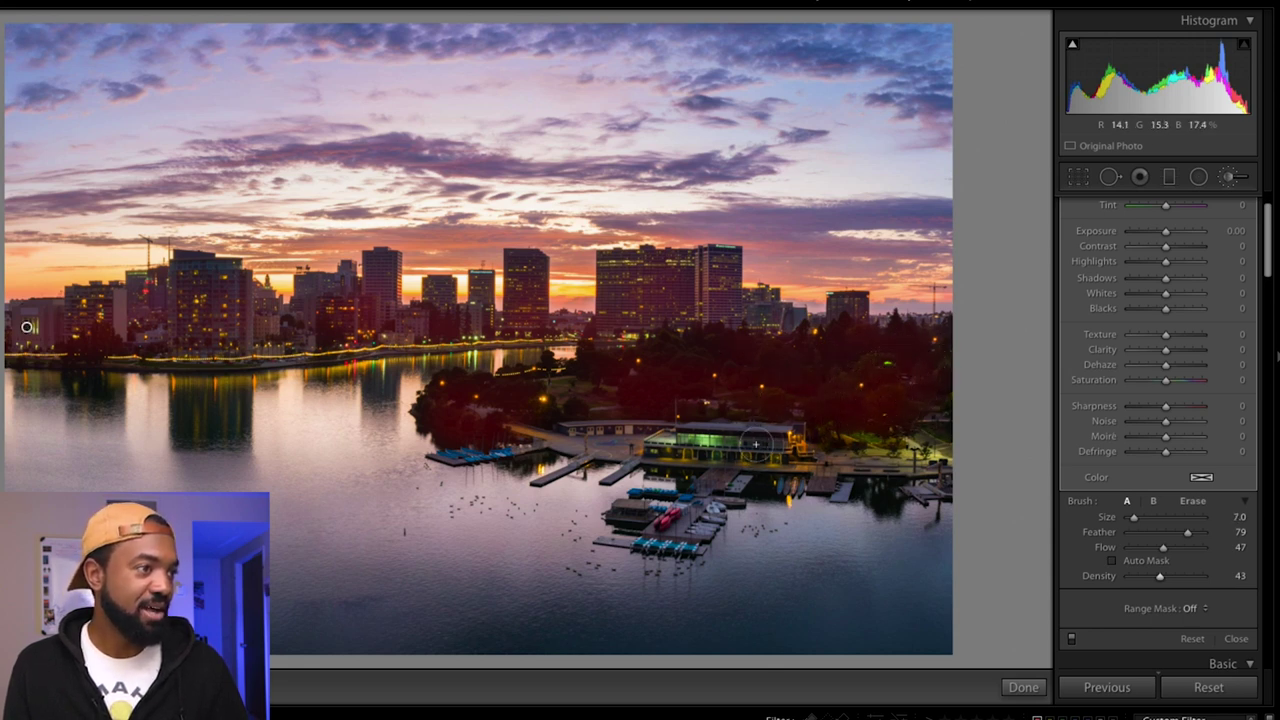
{"action": "left_click_drag", "start_coordinate": [1158, 553], "coordinate": [1152, 553]}
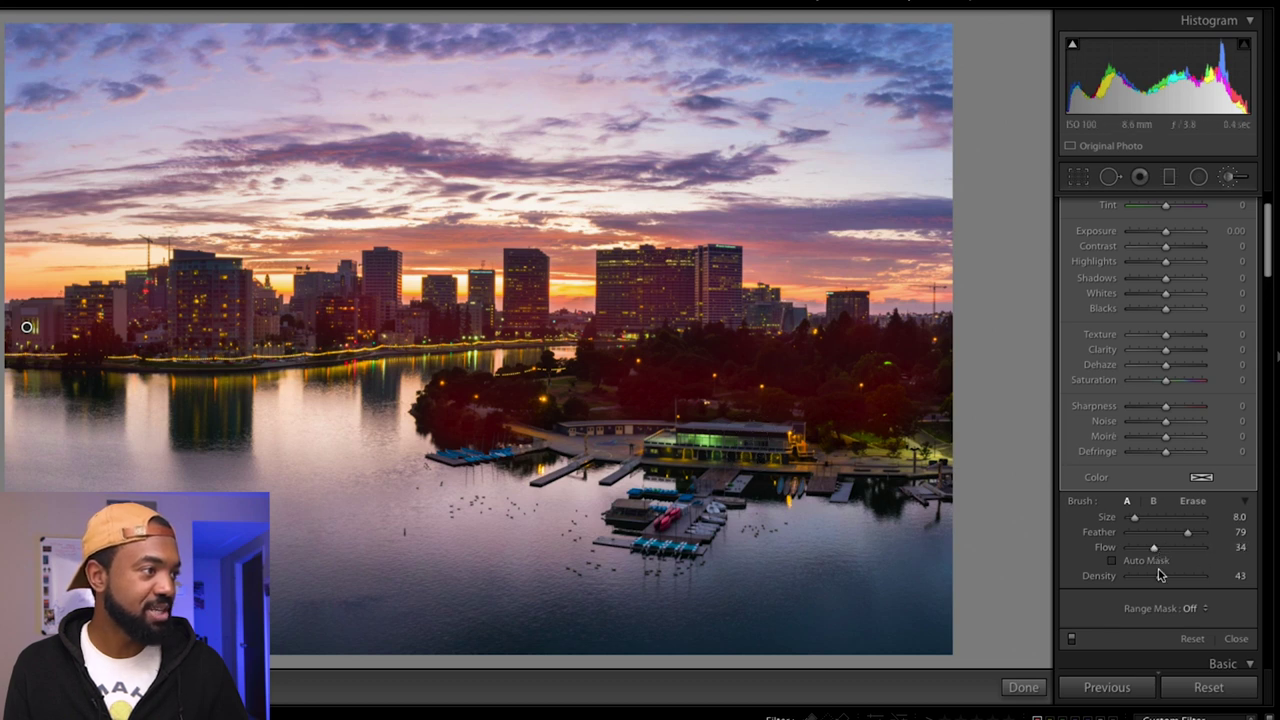
{"action": "mouse_move", "coordinate": [797, 443]}
{"action": "left_mouse_down"}
{"action": "mouse_move", "coordinate": [681, 445]}
{"action": "mouse_move", "coordinate": [779, 441]}
{"action": "mouse_move", "coordinate": [720, 452]}
{"action": "mouse_move", "coordinate": [732, 444]}
{"action": "mouse_move", "coordinate": [700, 492]}
{"action": "left_mouse_up"}
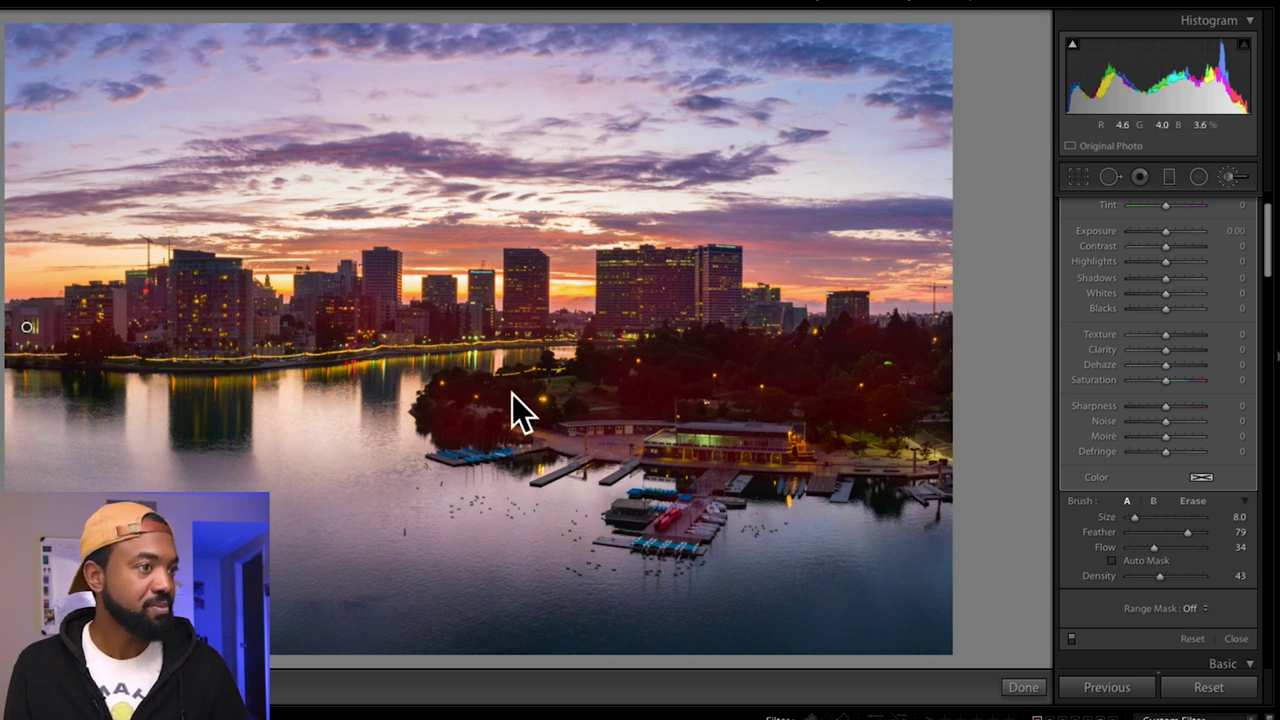
Resize the brush to 14 for the water and hide the mask overlay.
{"action": "key", "text": "bracketright"}
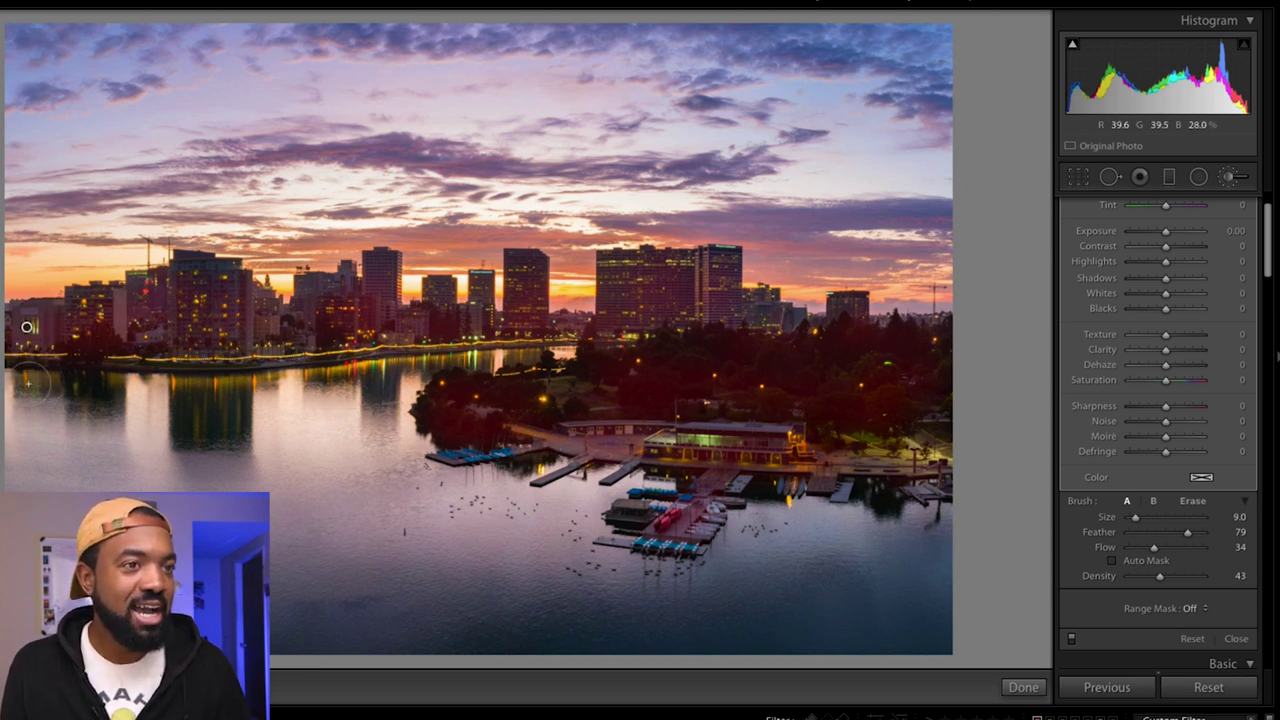
{"action": "key", "text": "bracketleft"}
{"action": "key", "text": "bracketleft"}
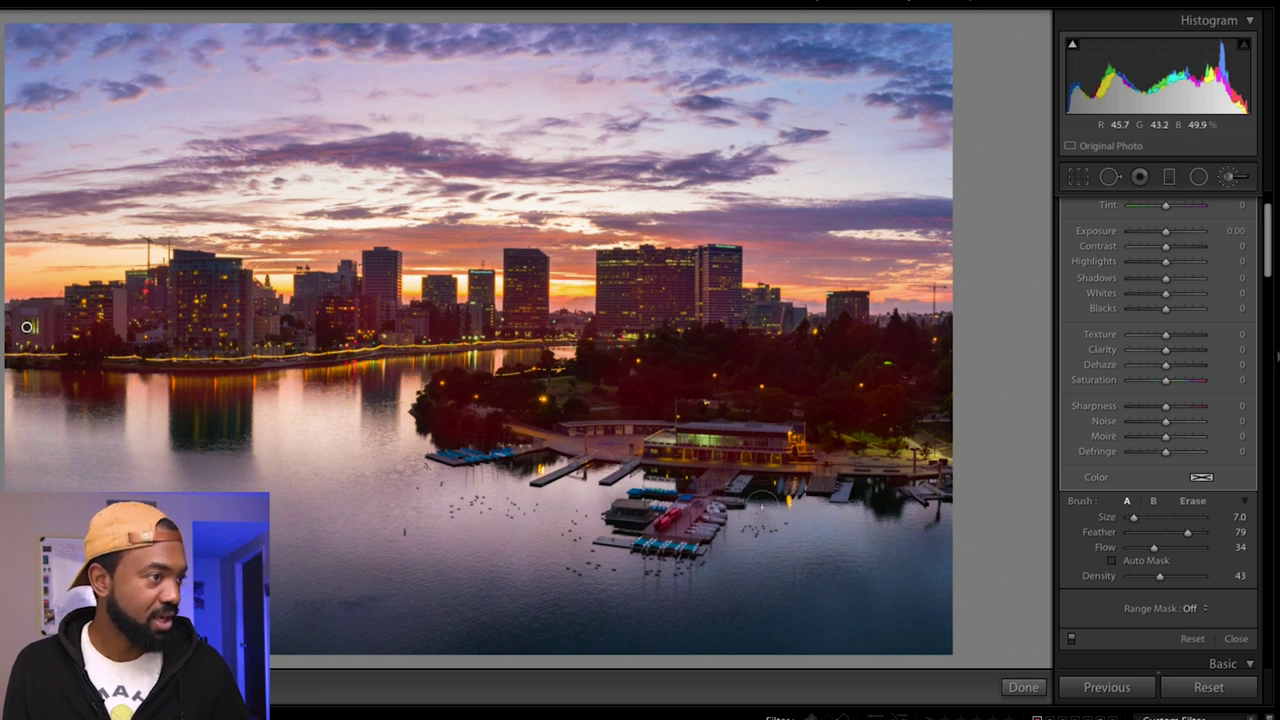
{"action": "key", "text": "bracketright"}
{"action": "key", "text": "bracketright"}
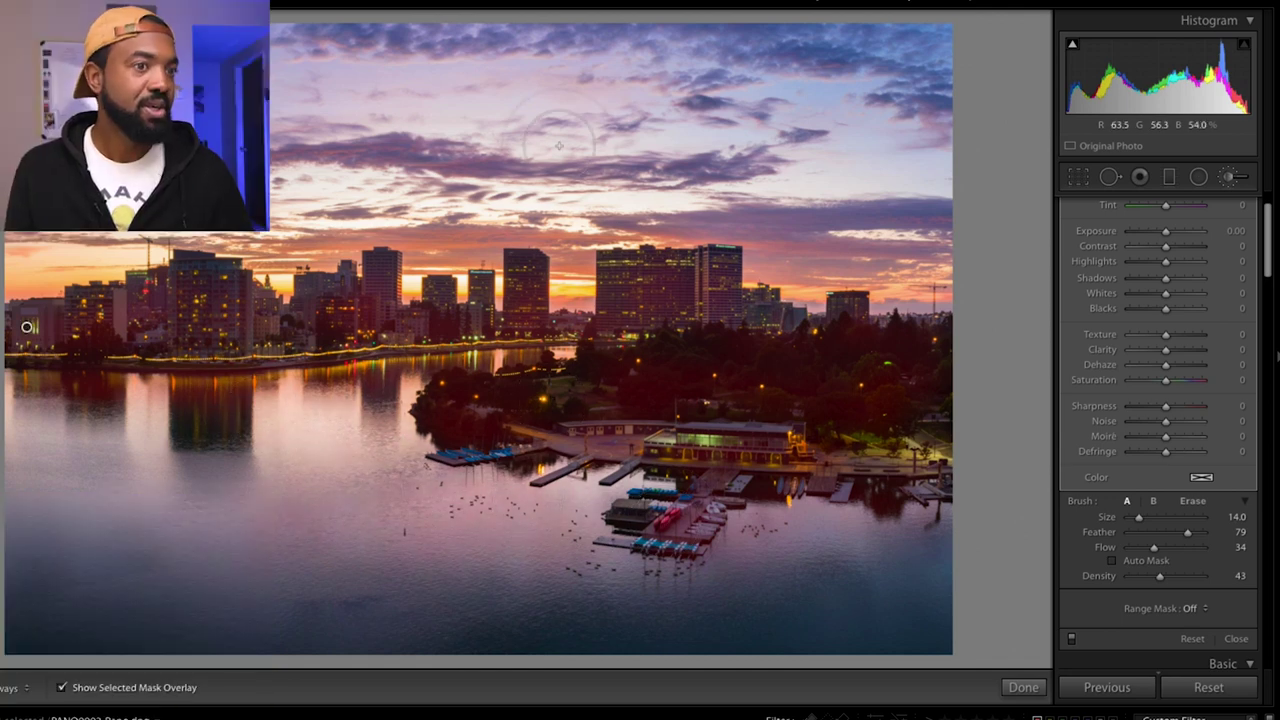
{"action": "left_click", "coordinate": [61, 688]}
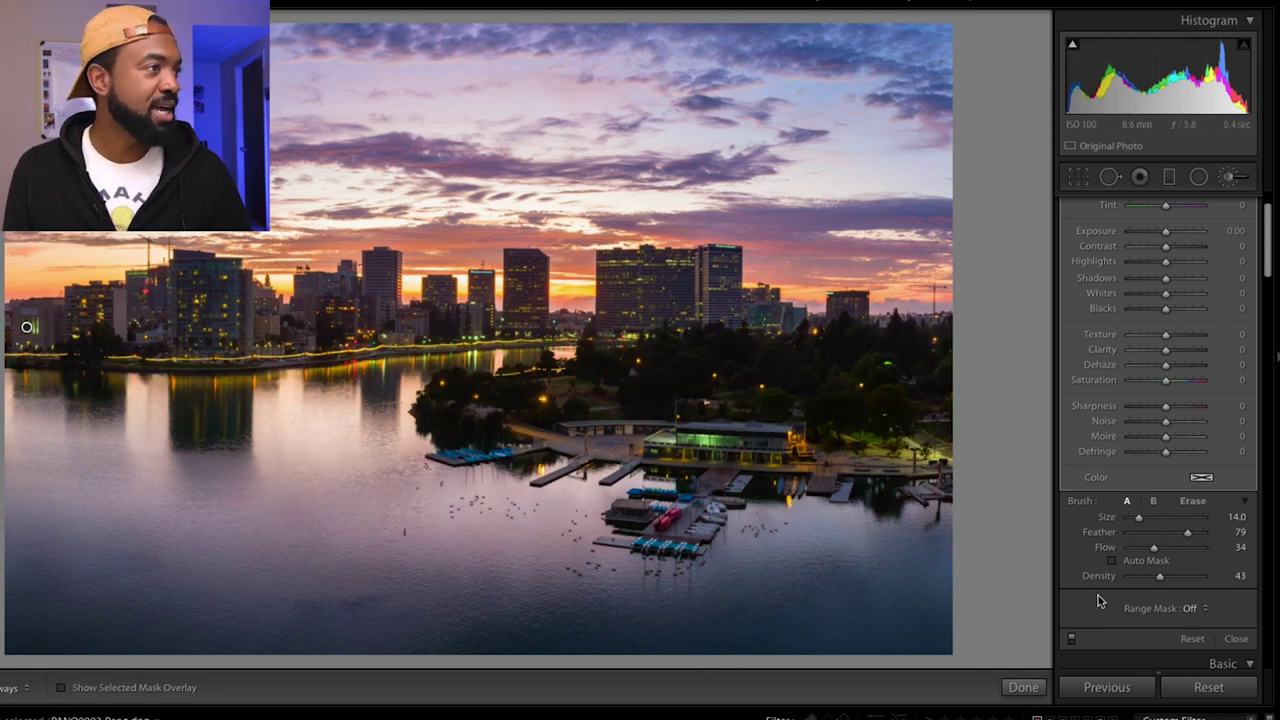
Brighten the brushed areas with Exposure 1.67, Highlights 42, Whites 53 and Clarity 46.
{"action": "scroll", "coordinate": [1097, 600], "scroll_direction": "up", "scroll_amount": 3}
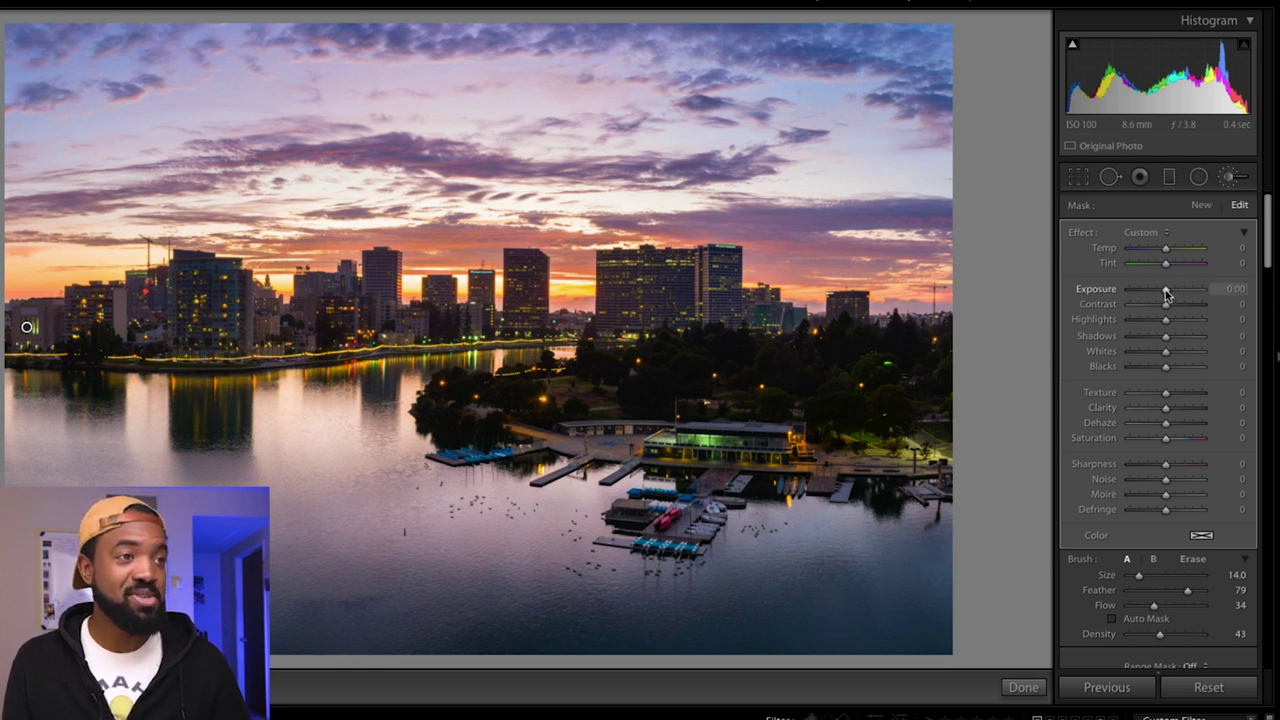
{"action": "left_click_drag", "start_coordinate": [1166, 293], "coordinate": [1211, 291]}
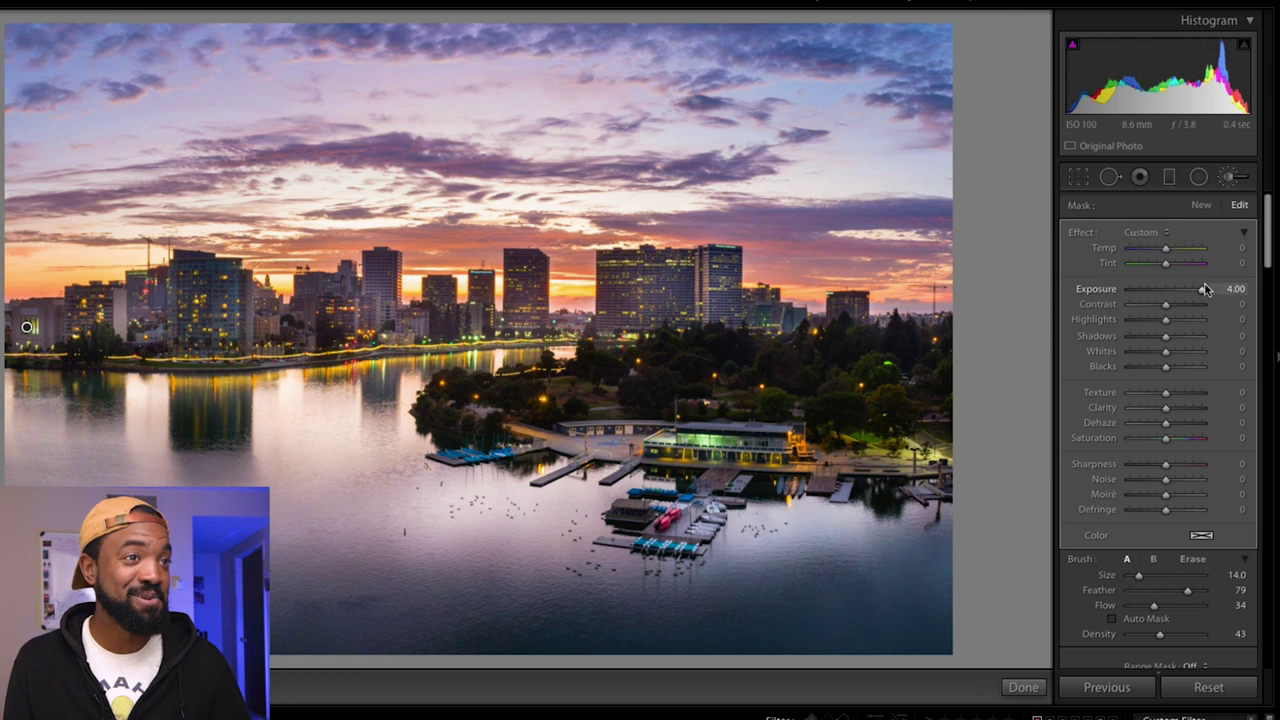
{"action": "left_click_drag", "start_coordinate": [1199, 289], "coordinate": [1184, 288]}
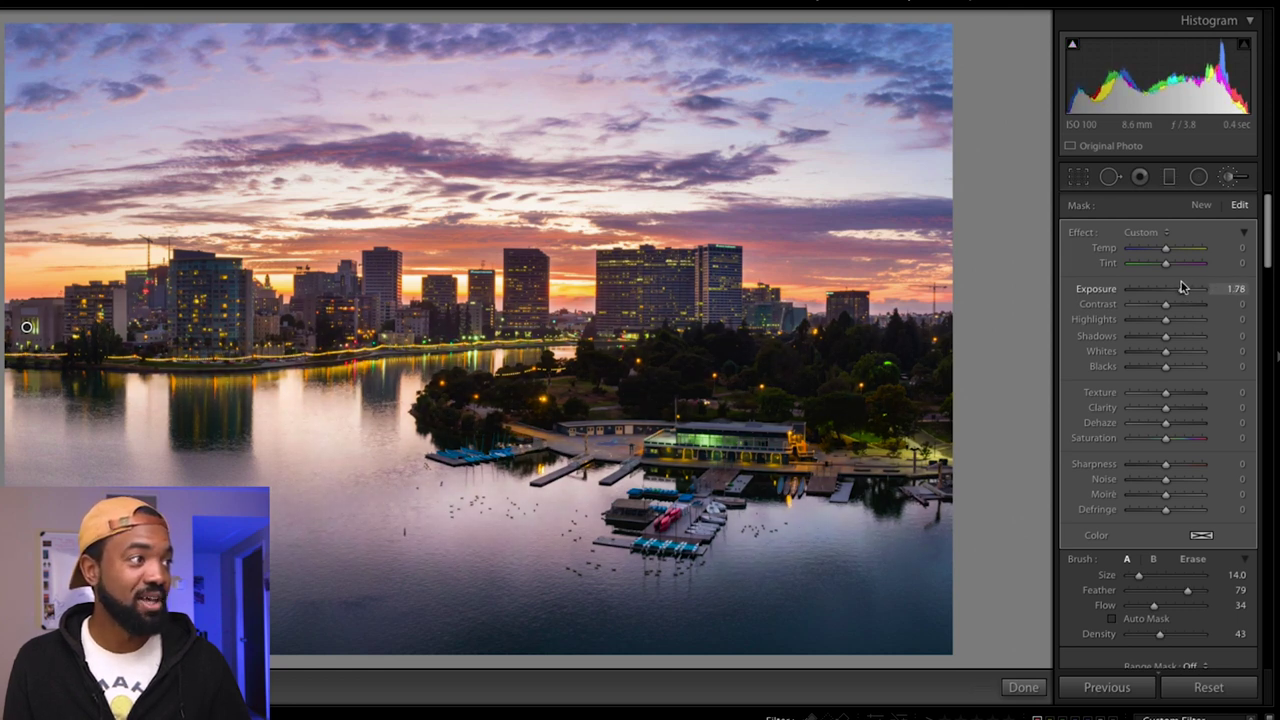
{"action": "left_click_drag", "start_coordinate": [1182, 288], "coordinate": [1183, 288]}
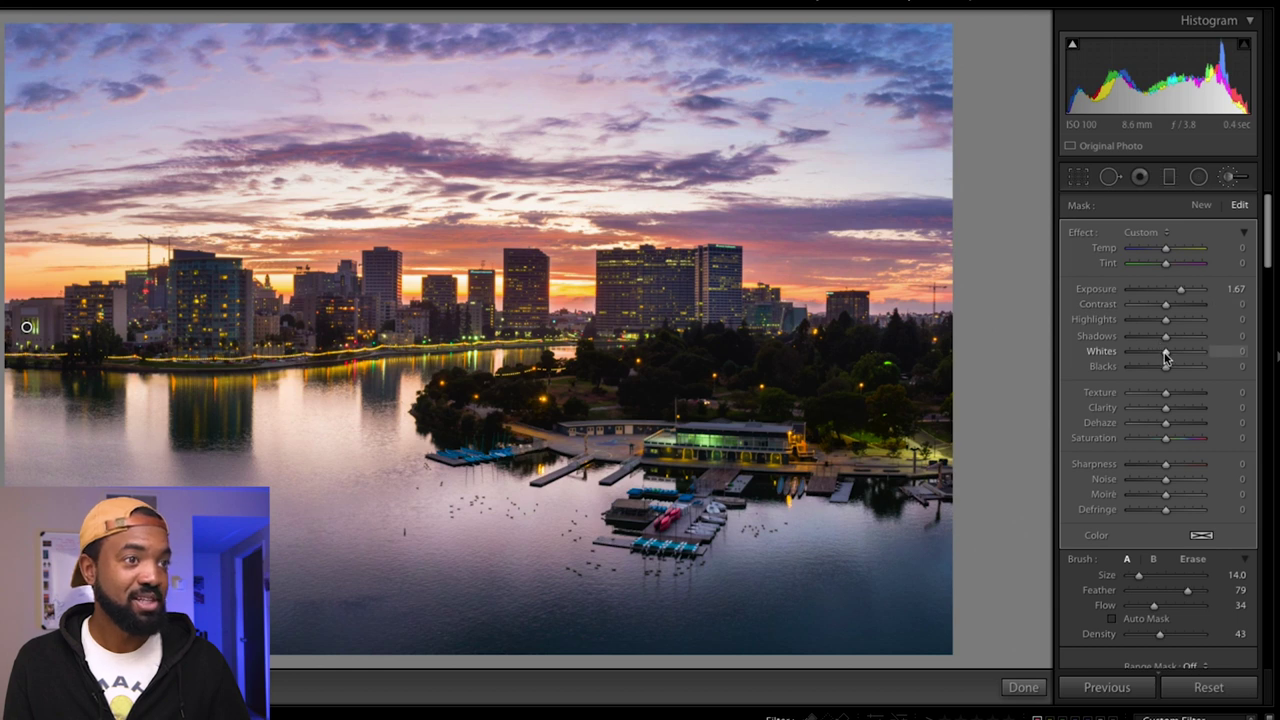
{"action": "left_click_drag", "start_coordinate": [1183, 356], "coordinate": [1190, 354]}
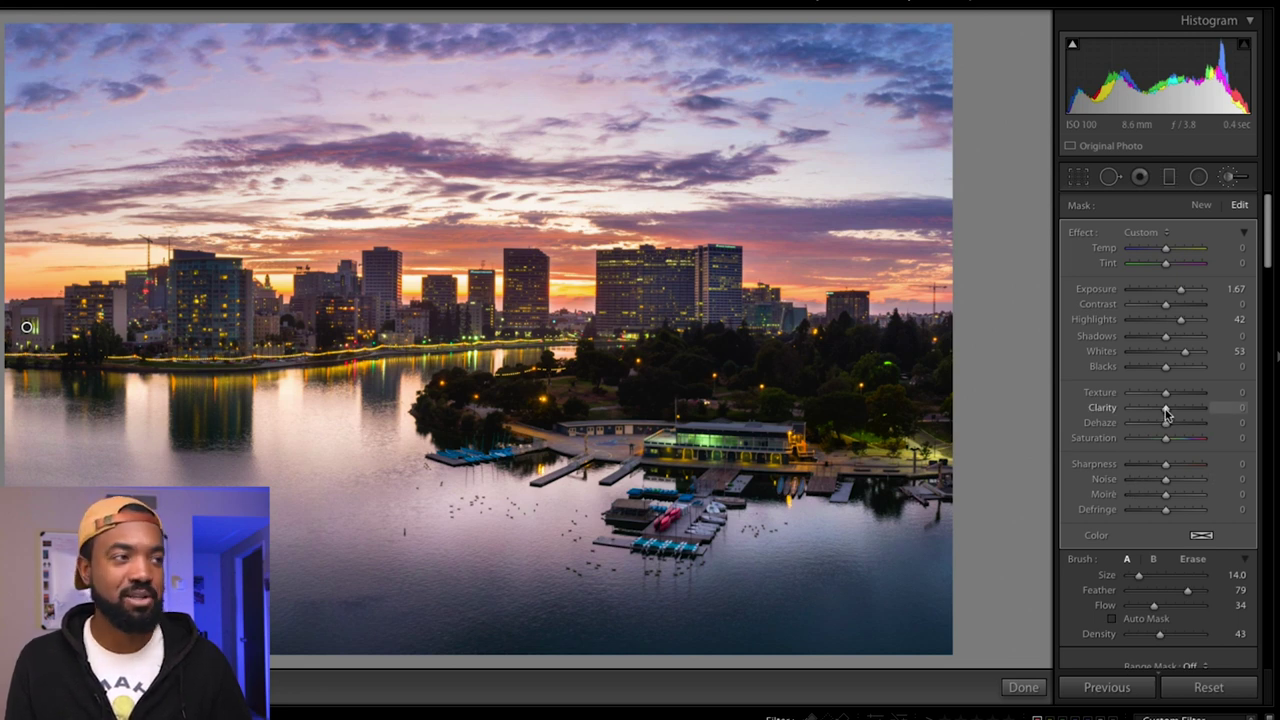
{"action": "mouse_move", "coordinate": [1170, 410]}
{"action": "left_mouse_down"}
{"action": "mouse_move", "coordinate": [1193, 413]}
{"action": "mouse_move", "coordinate": [1182, 412]}
{"action": "left_mouse_up"}
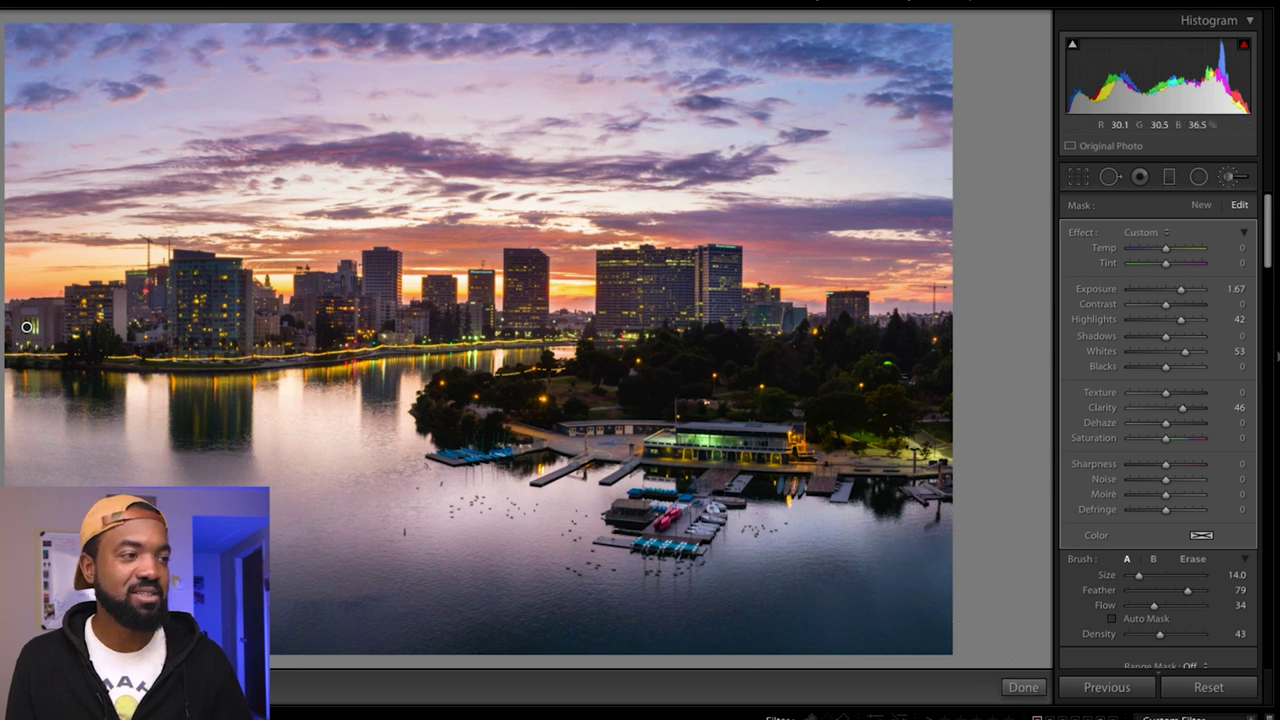
Compare the brush adjustments on and off, finish them, and check the original against the edit.
{"action": "scroll", "coordinate": [1154, 605], "scroll_direction": "down", "scroll_amount": 2}
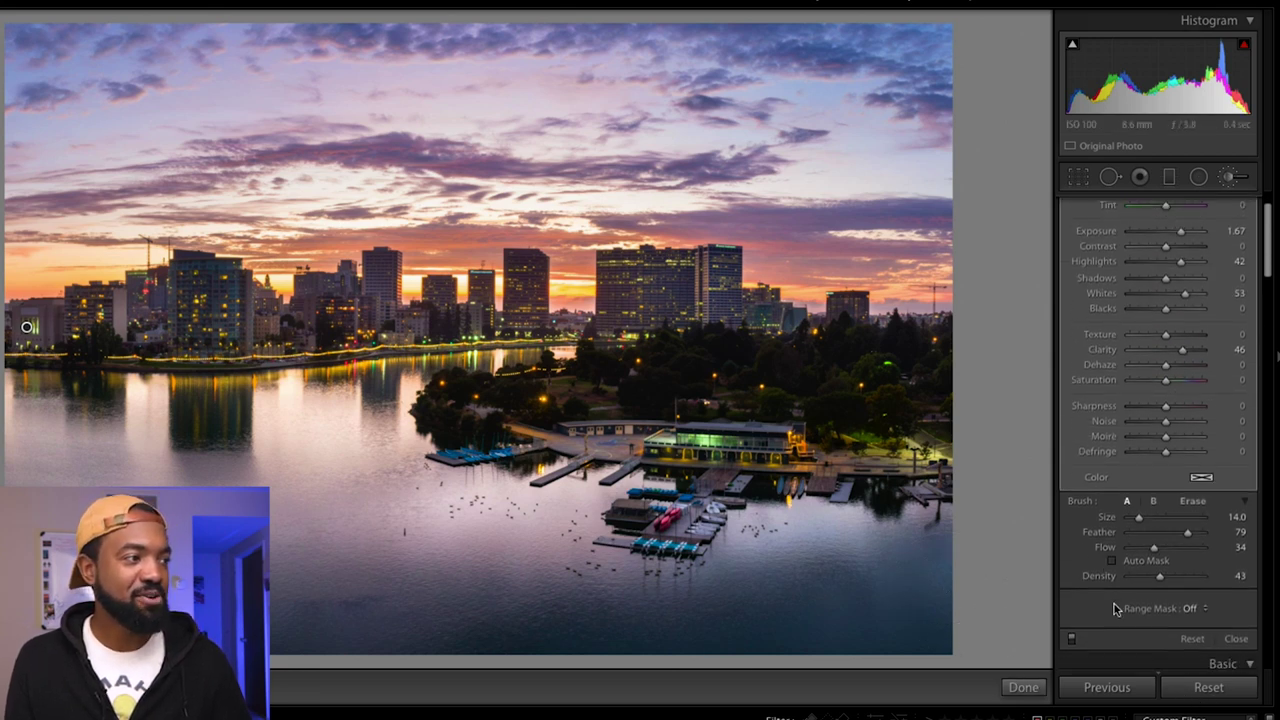
{"action": "scroll", "coordinate": [1110, 600], "scroll_direction": "down", "scroll_amount": 2}
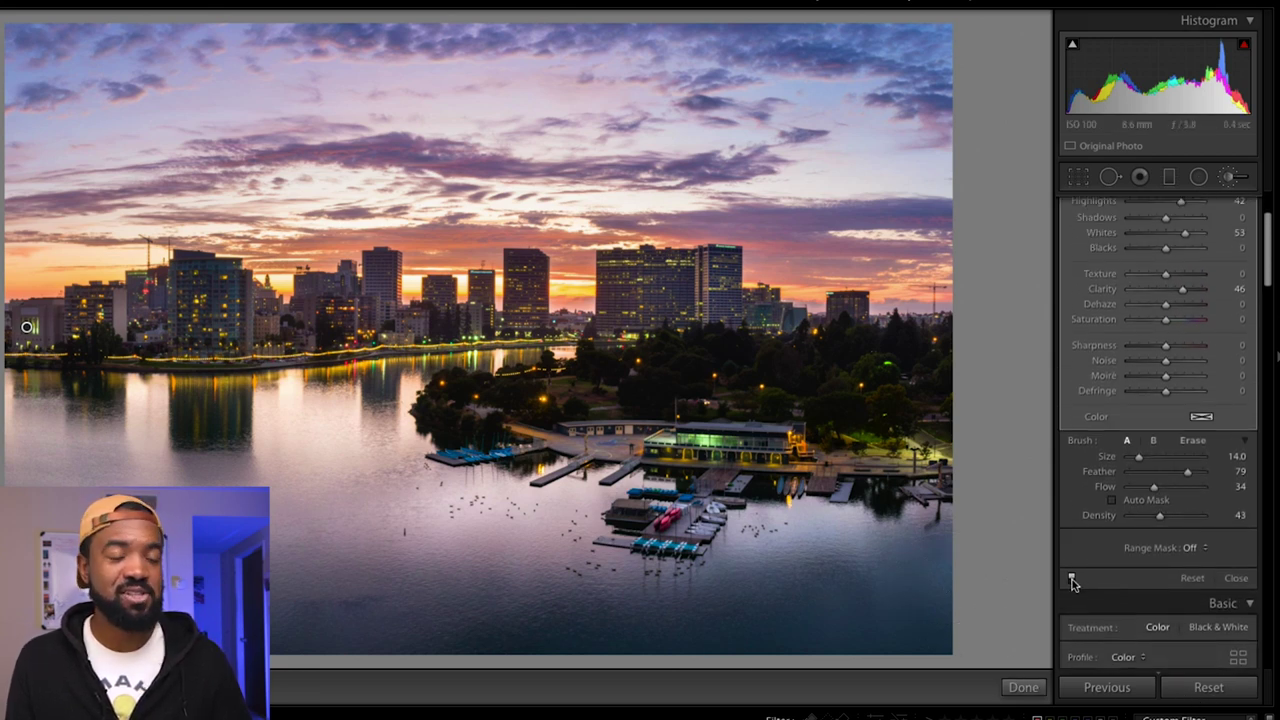
{"action": "left_click", "coordinate": [1071, 580]}
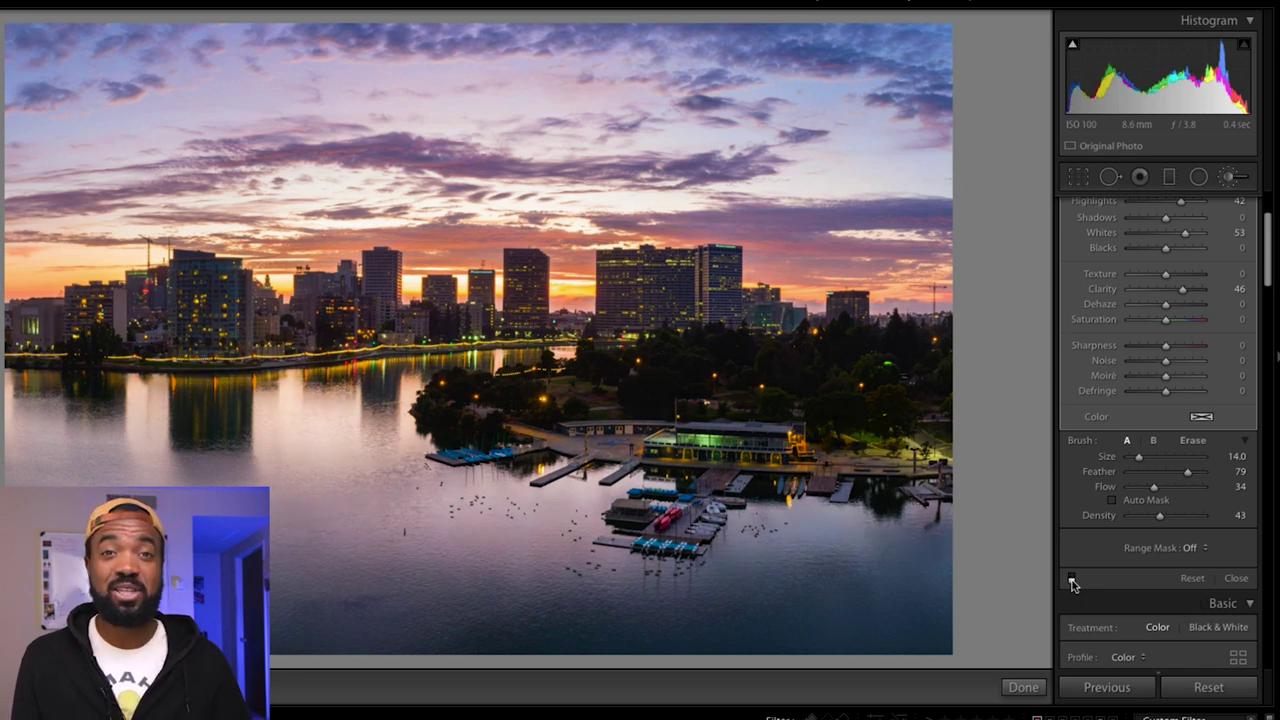
{"action": "left_click", "coordinate": [1071, 580]}
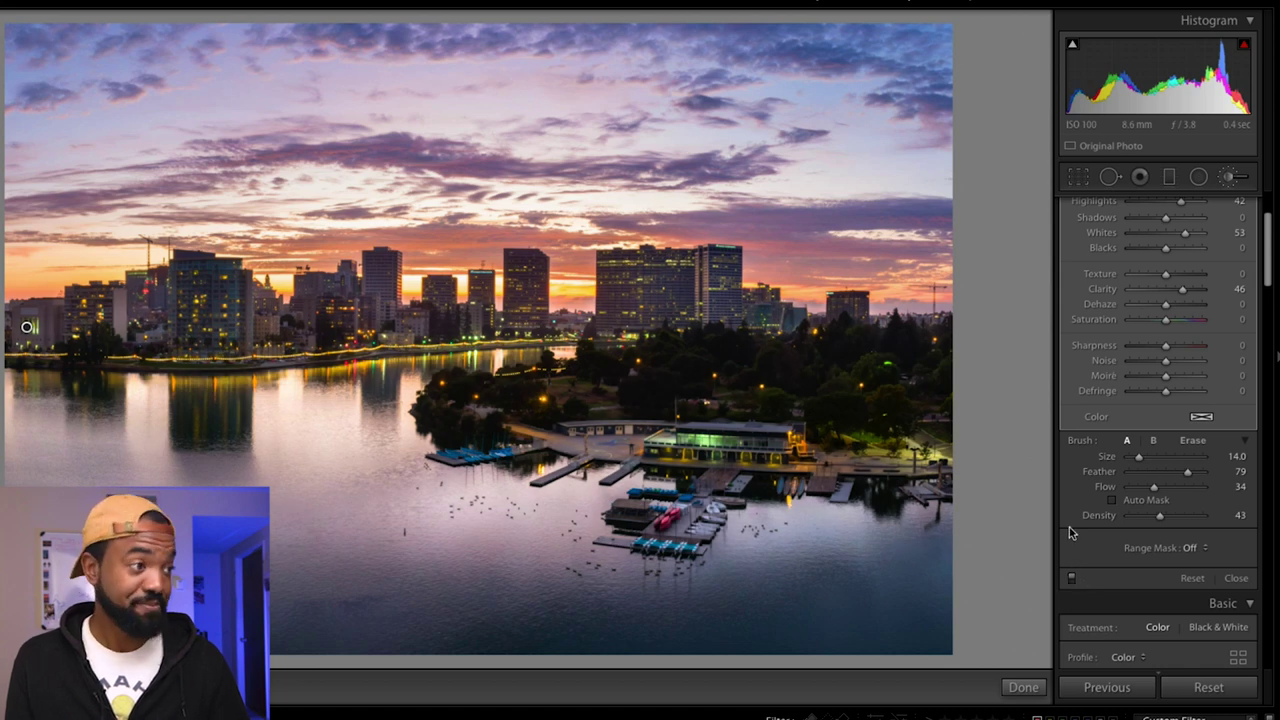
{"action": "left_click", "coordinate": [1026, 688]}
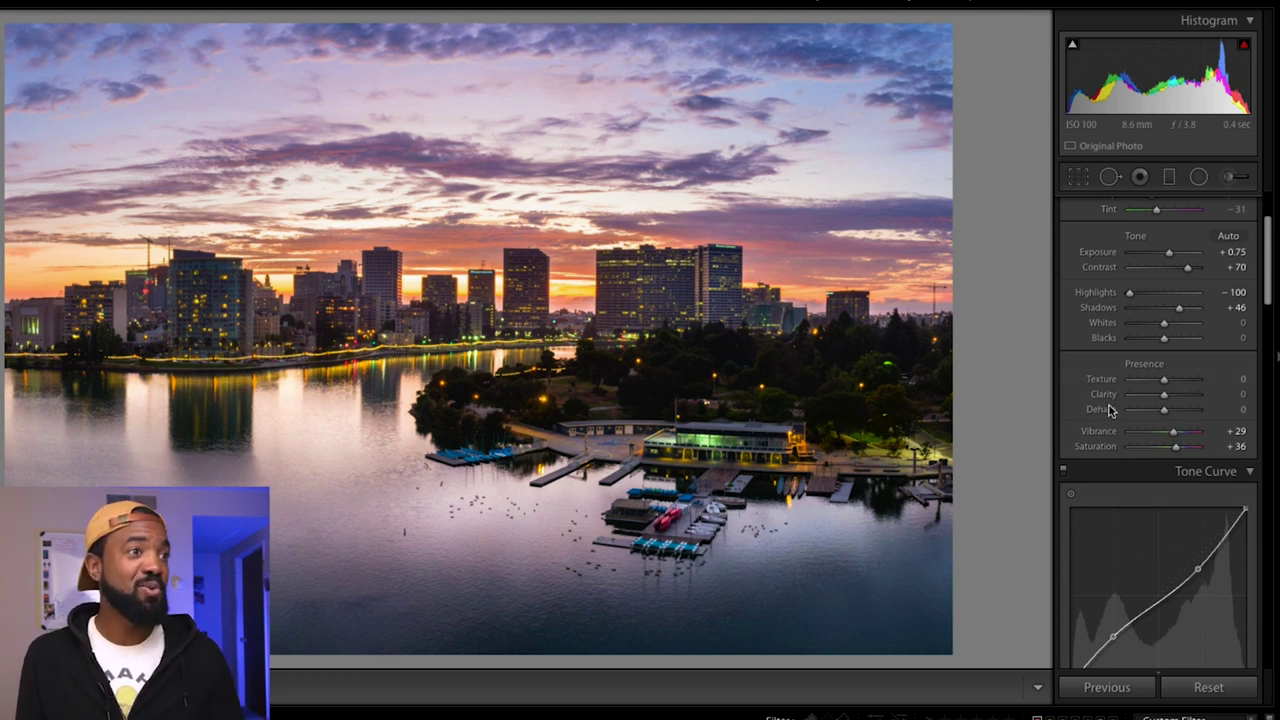
{"action": "key", "text": "ctrl+shift+r"}
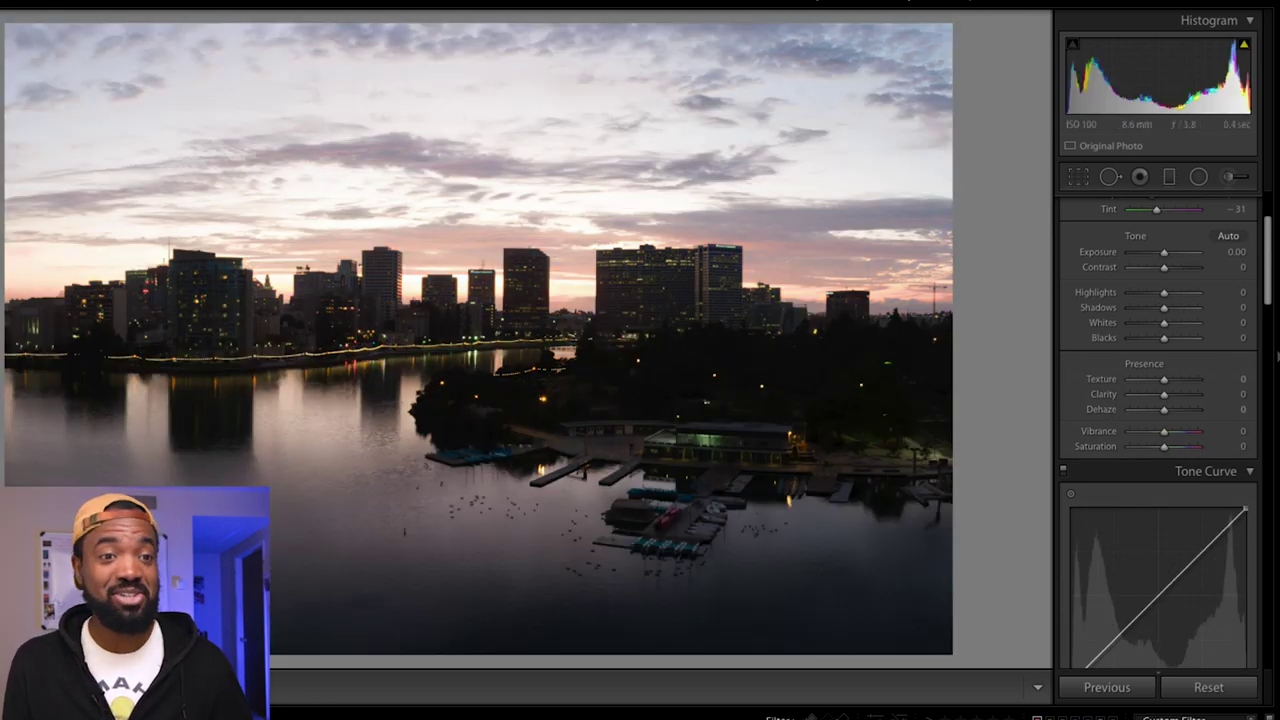
{"action": "key", "text": "ctrl+z"}
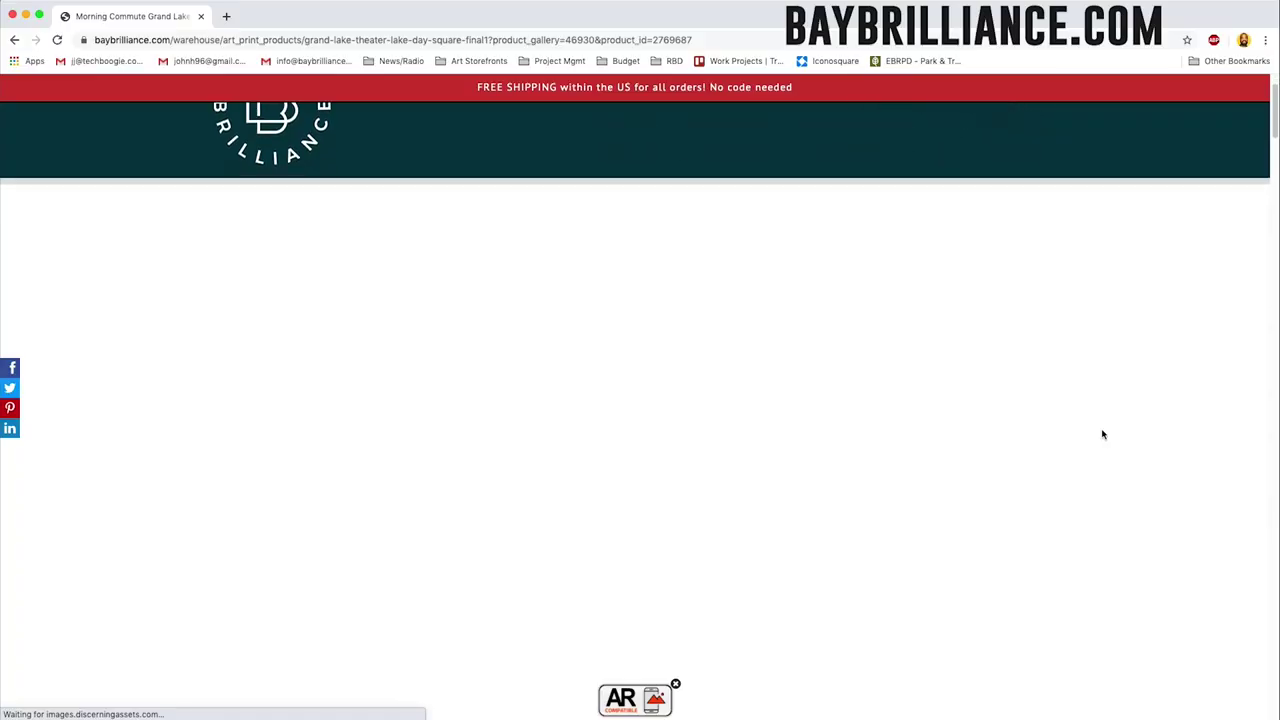
{"action": "scroll", "coordinate": [1103, 434], "scroll_direction": "down", "scroll_amount": 1}
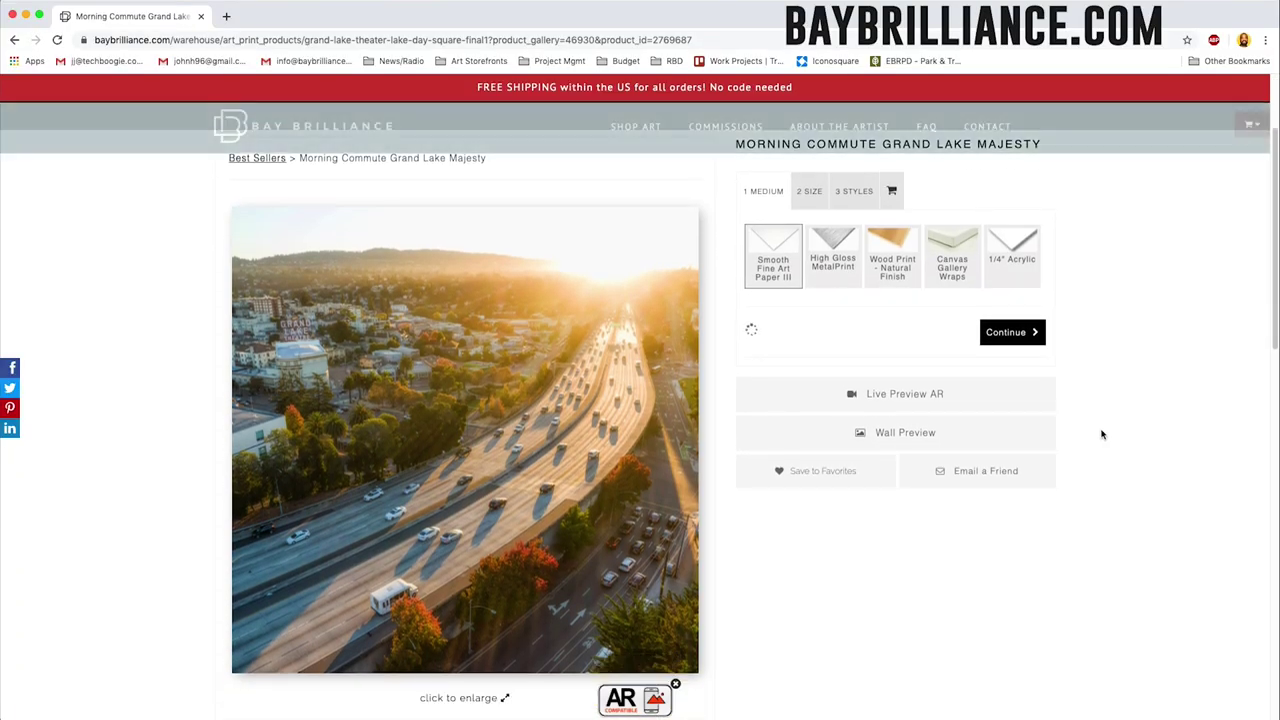
Enlarge and close the Morning Commute product photo, then scroll further down the page.
{"action": "left_click", "coordinate": [467, 367]}
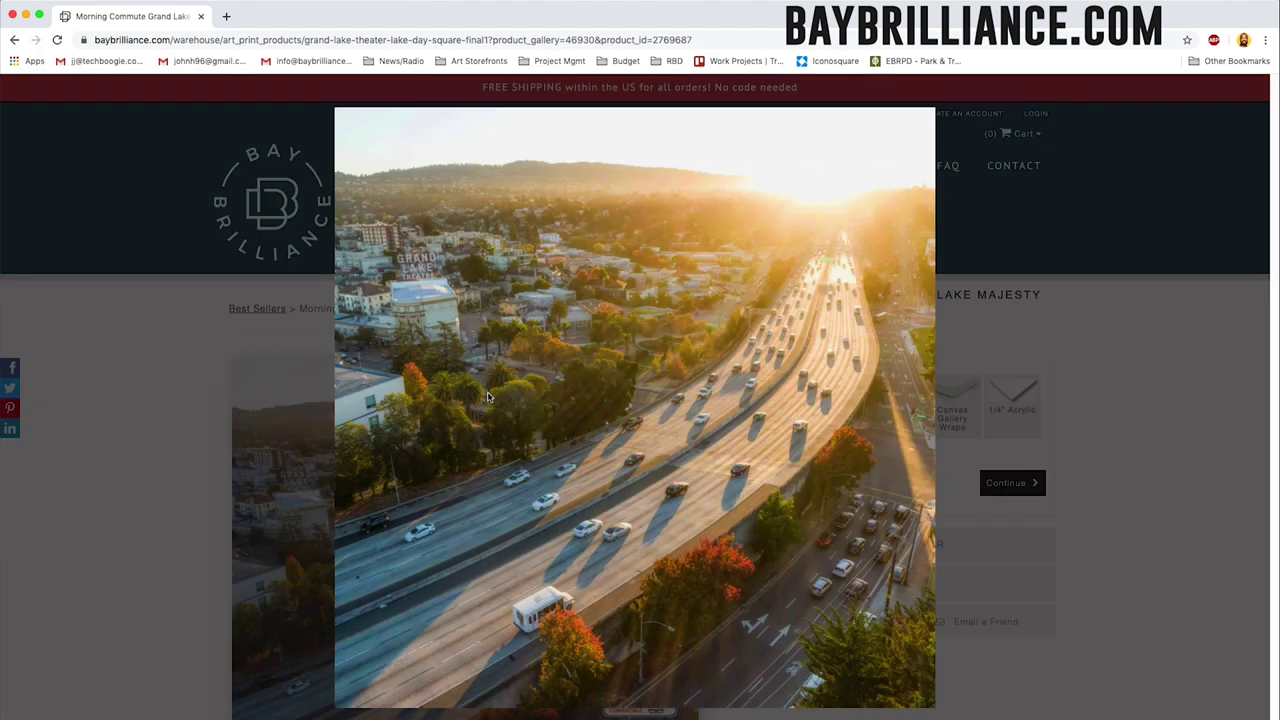
{"action": "left_click", "coordinate": [653, 93]}
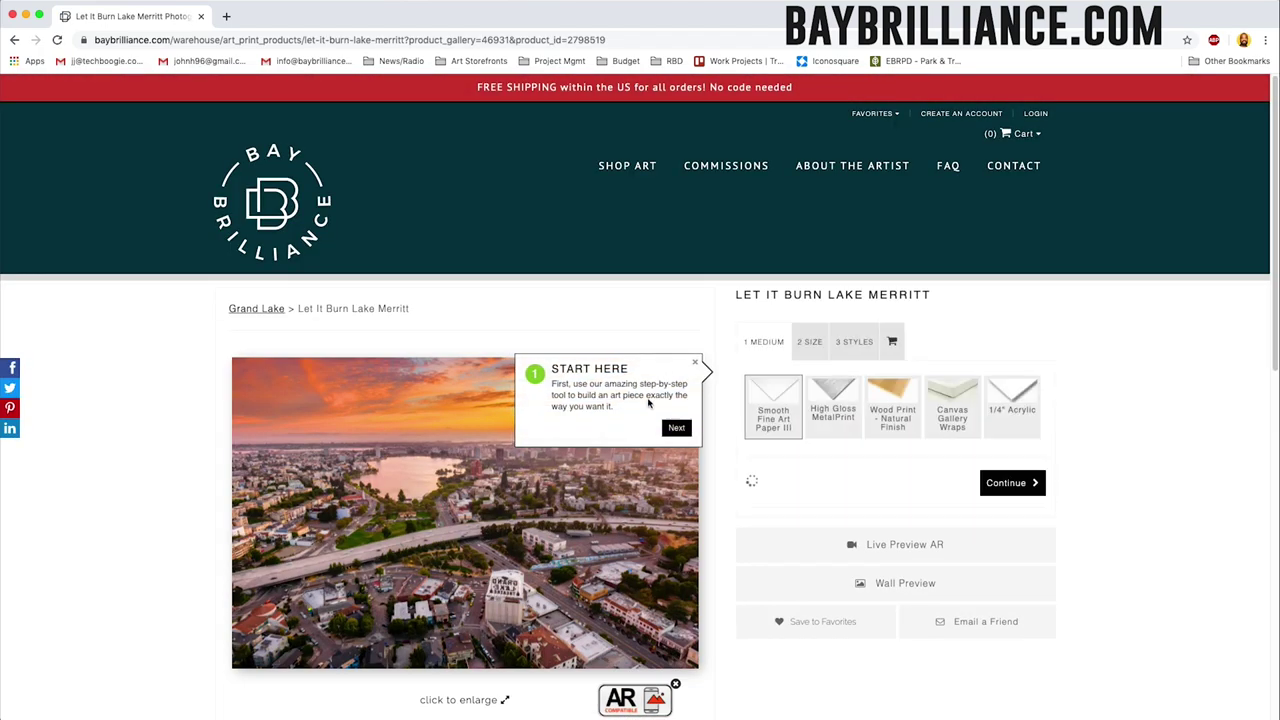
{"action": "scroll", "coordinate": [661, 394], "scroll_direction": "down", "scroll_amount": 2}
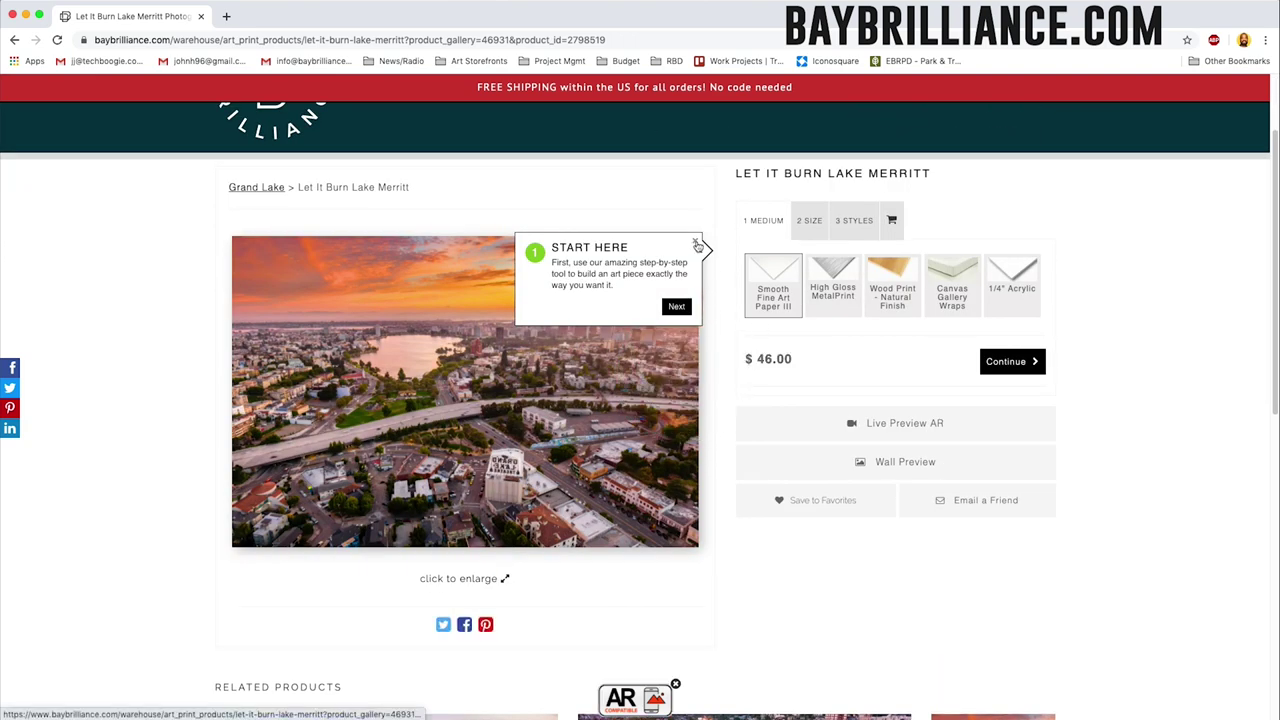